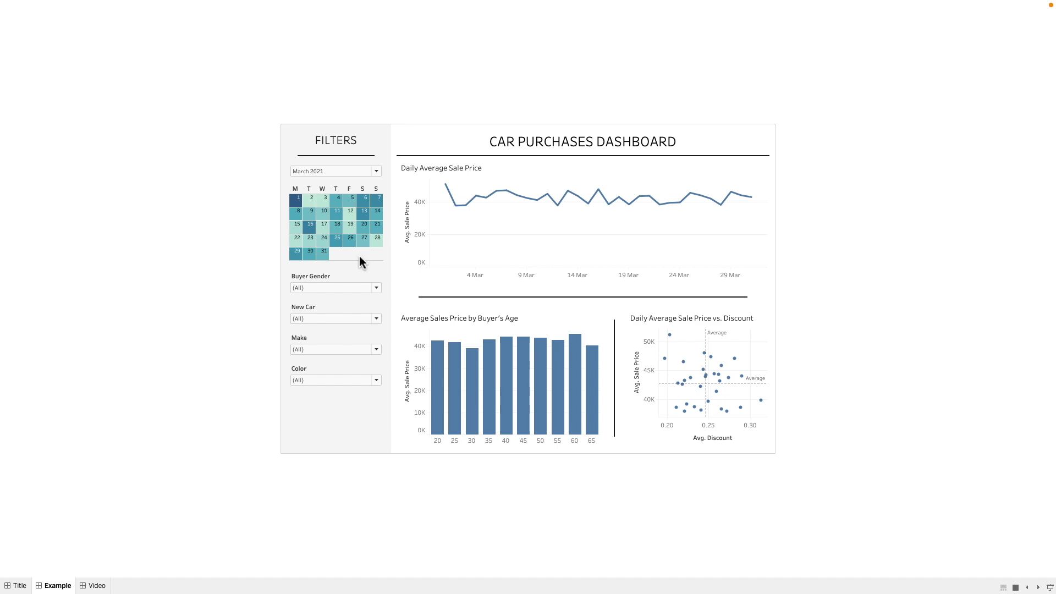
- Switch the finished calendar's month filter to April 2021
{"action": "mouse_move", "coordinate": [379, 254]}
{"action": "left_click", "coordinate": [376, 171]}
{"action": "left_click", "coordinate": [333, 228]}
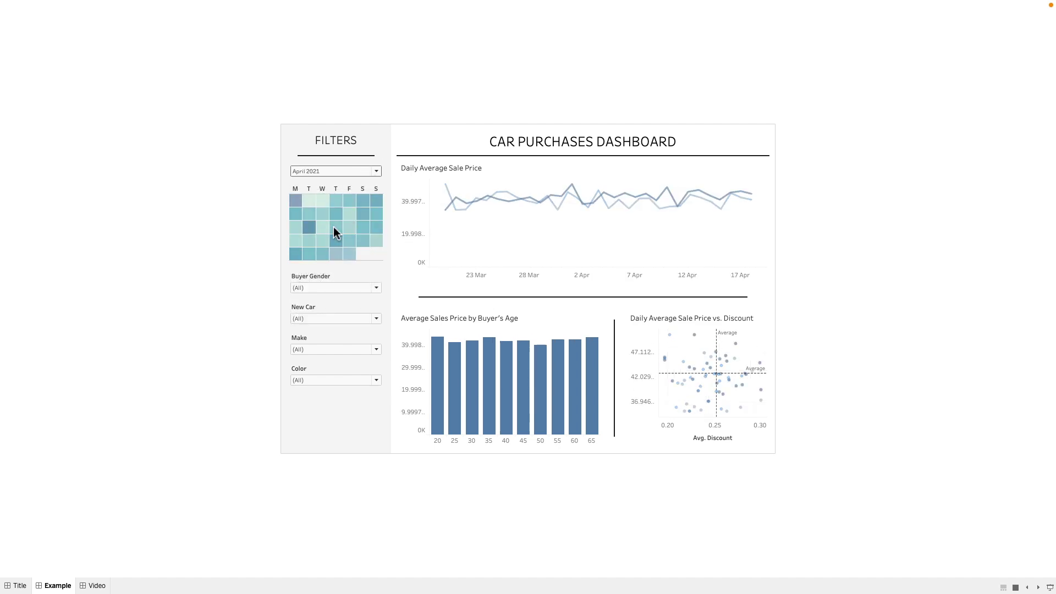
- Filter the charts to April 30, then April 29, then the 19–25 week, and clear the selection
{"action": "left_click", "coordinate": [354, 263]}
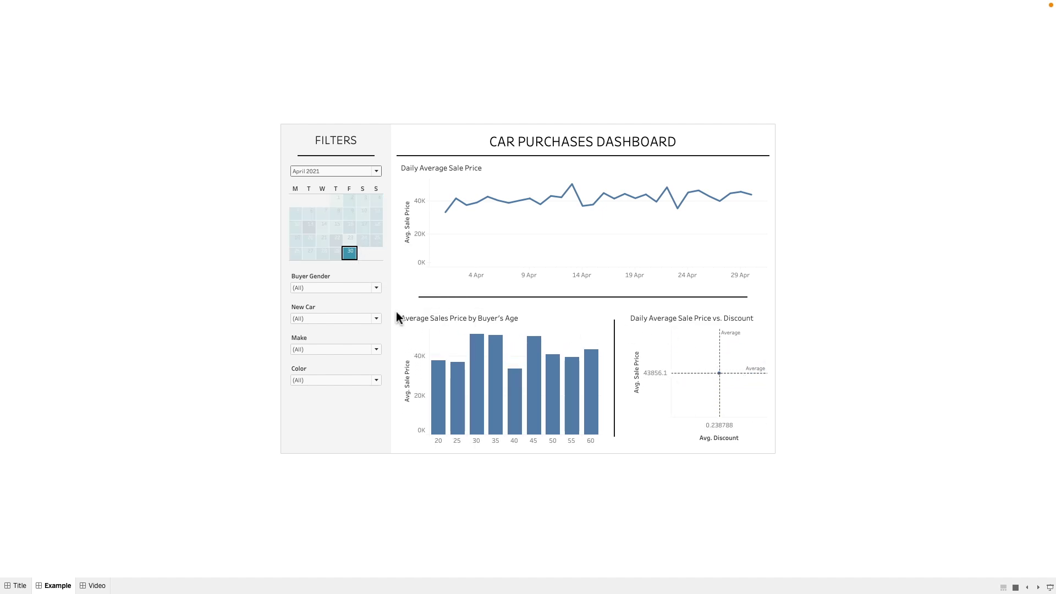
{"action": "left_click", "coordinate": [337, 263]}
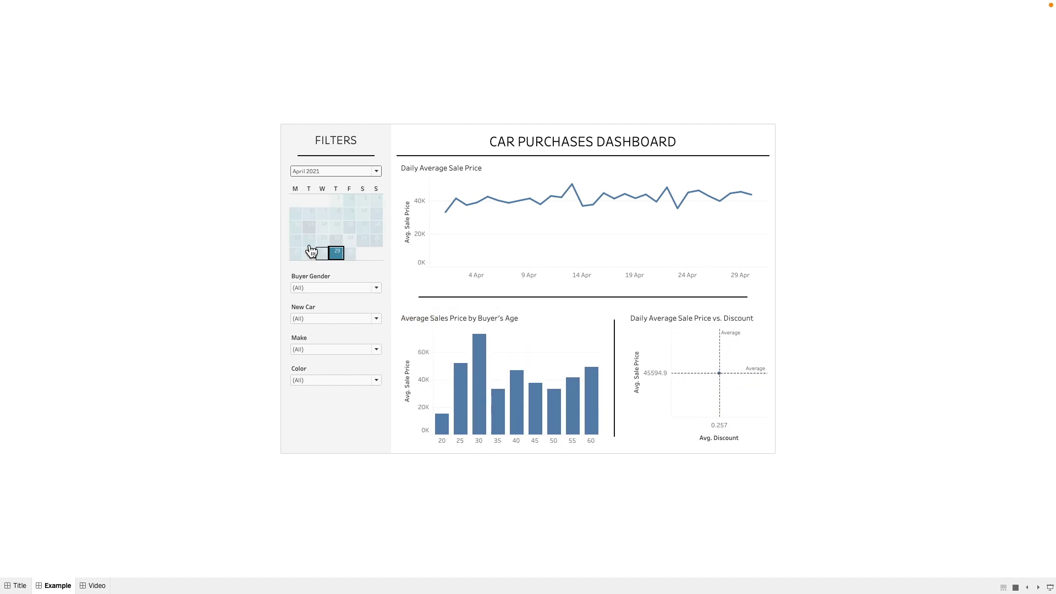
{"action": "left_click_drag", "start_coordinate": [293, 240], "coordinate": [385, 243]}
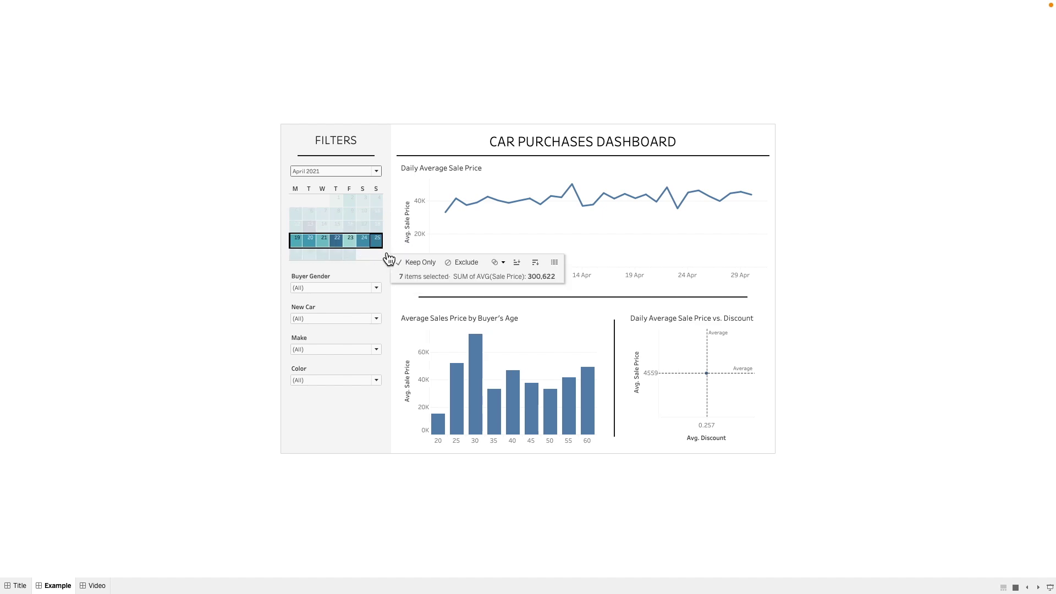
{"action": "left_click", "coordinate": [380, 258]}
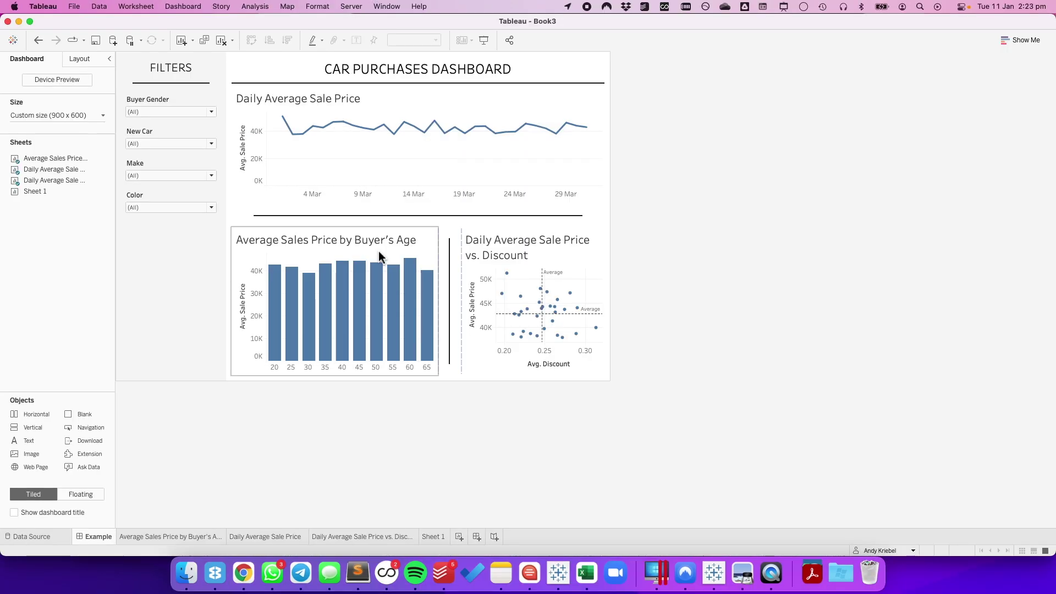
- On Sheet 1, add a Month / Year Purchase Date filter set to March 2021 and show its filter card
{"action": "left_click", "coordinate": [438, 540]}
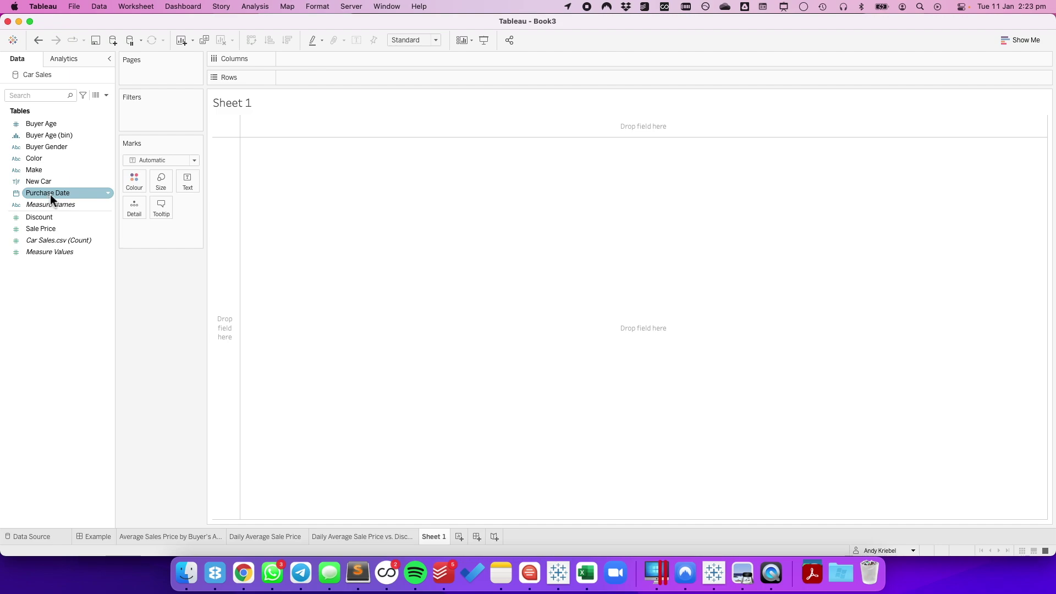
{"action": "left_click_drag", "start_coordinate": [51, 195], "coordinate": [151, 119]}
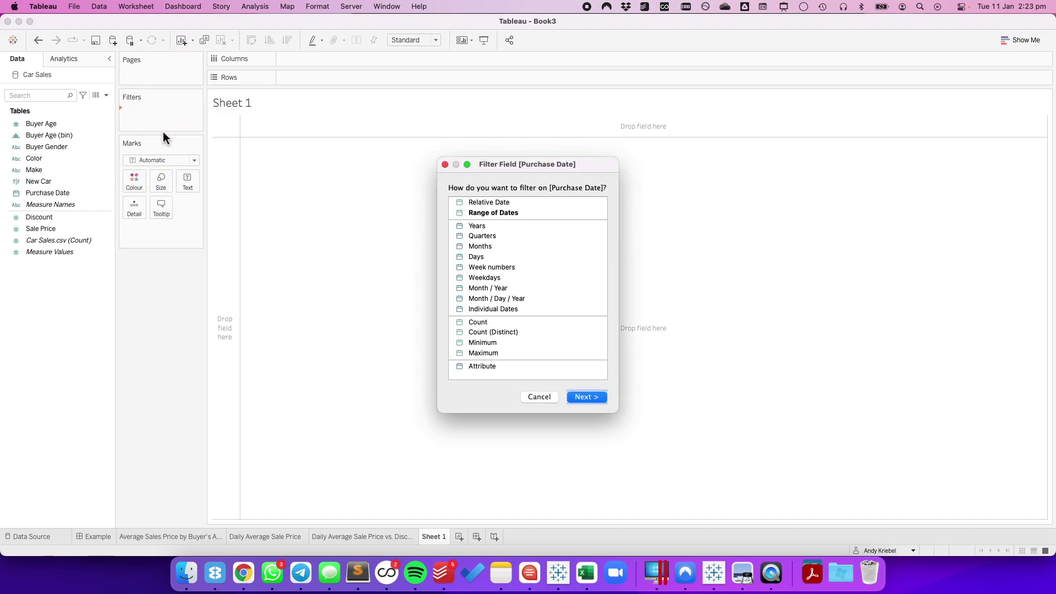
{"action": "left_click", "coordinate": [479, 290]}
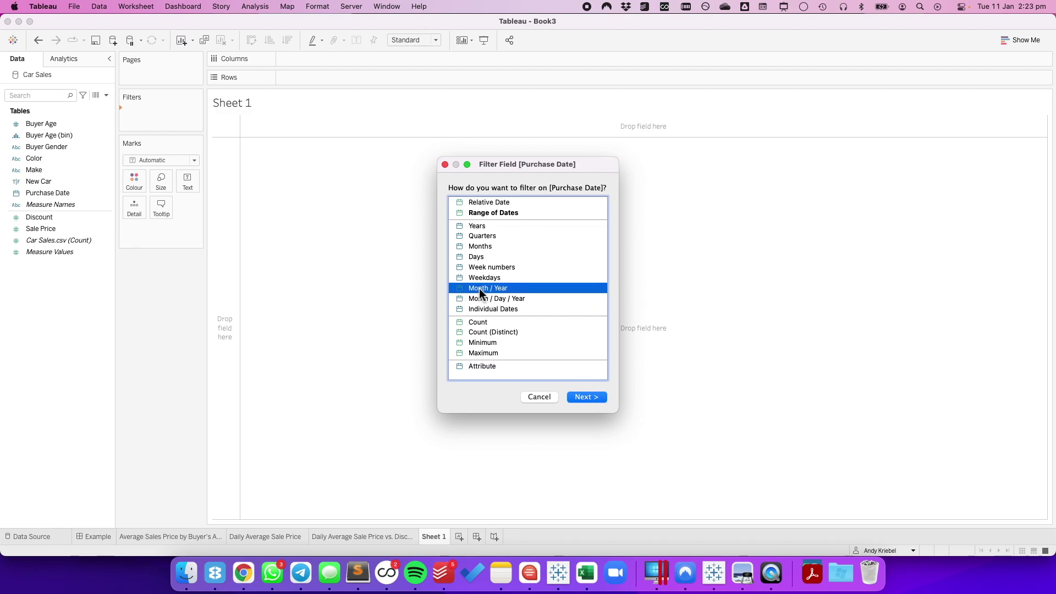
{"action": "left_click", "coordinate": [590, 400]}
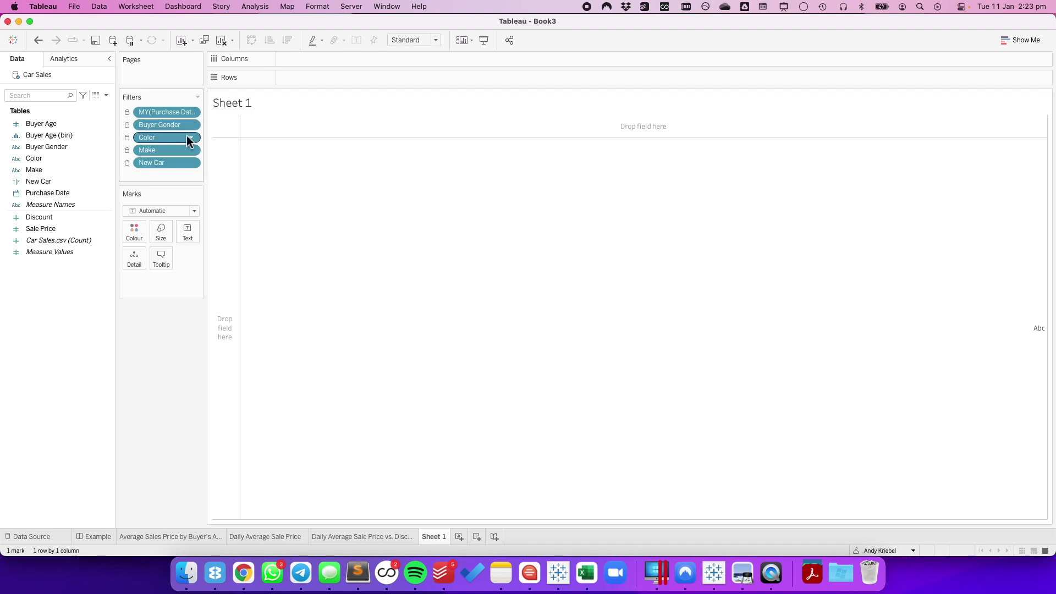
{"action": "left_click", "coordinate": [191, 113]}
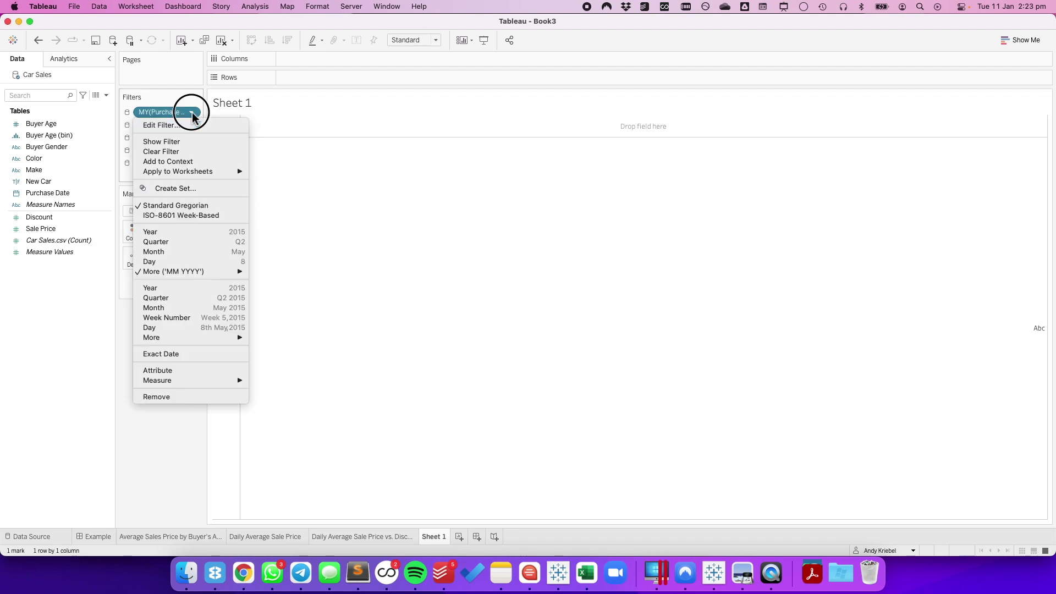
{"action": "left_click", "coordinate": [184, 142]}
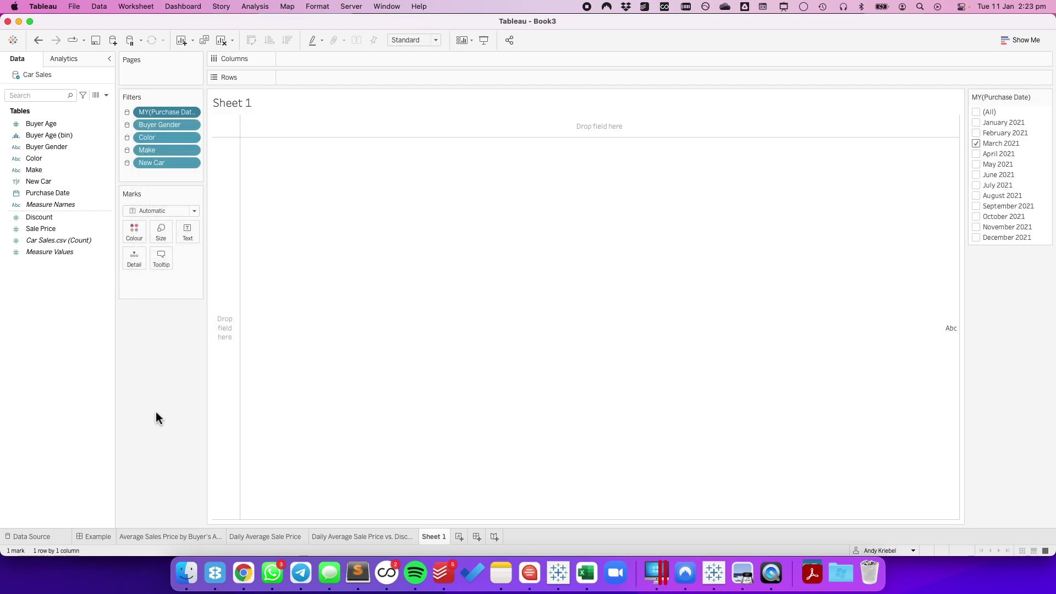
- Place Purchase Date as WEEKDAY on Columns and as WEEK on Rows
{"action": "left_click", "coordinate": [73, 252]}
{"action": "left_click", "coordinate": [51, 192]}
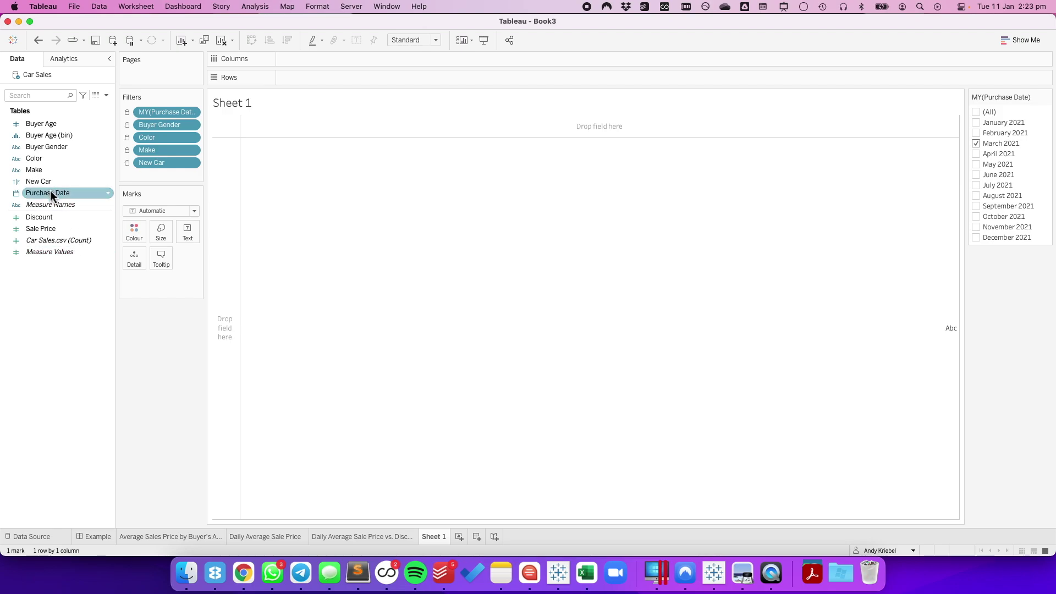
{"action": "left_click_drag", "start_coordinate": [50, 191], "coordinate": [325, 62]}
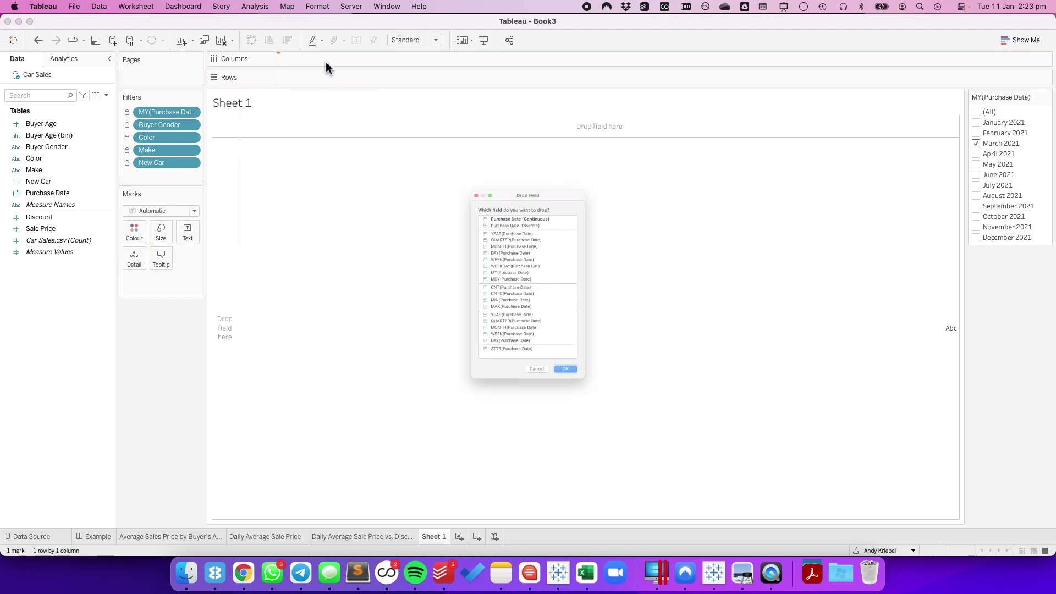
{"action": "left_click", "coordinate": [496, 254]}
{"action": "left_click", "coordinate": [587, 420]}
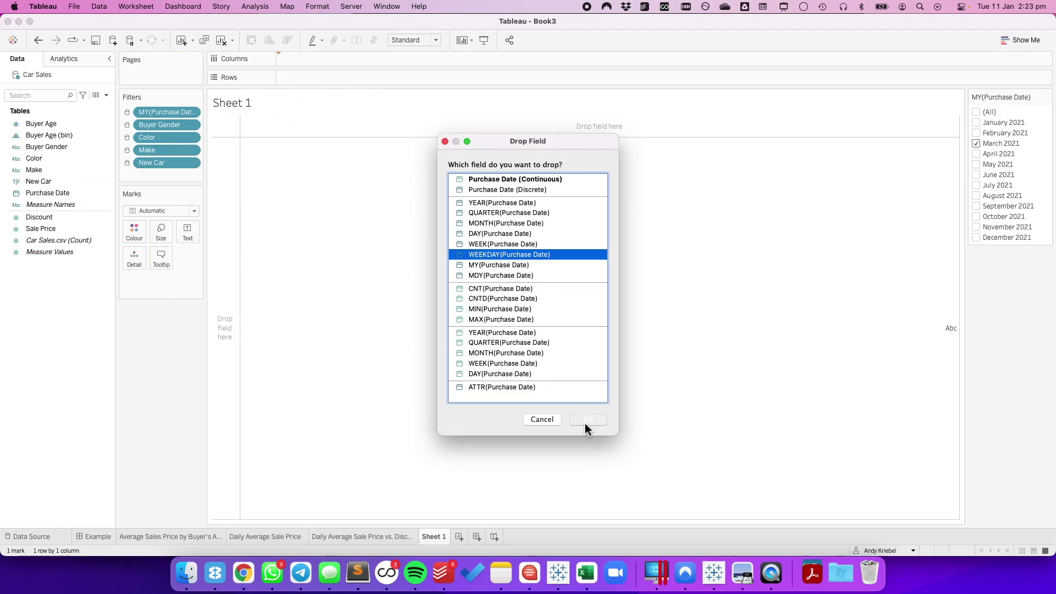
{"action": "left_click_drag", "start_coordinate": [41, 191], "coordinate": [340, 78]}
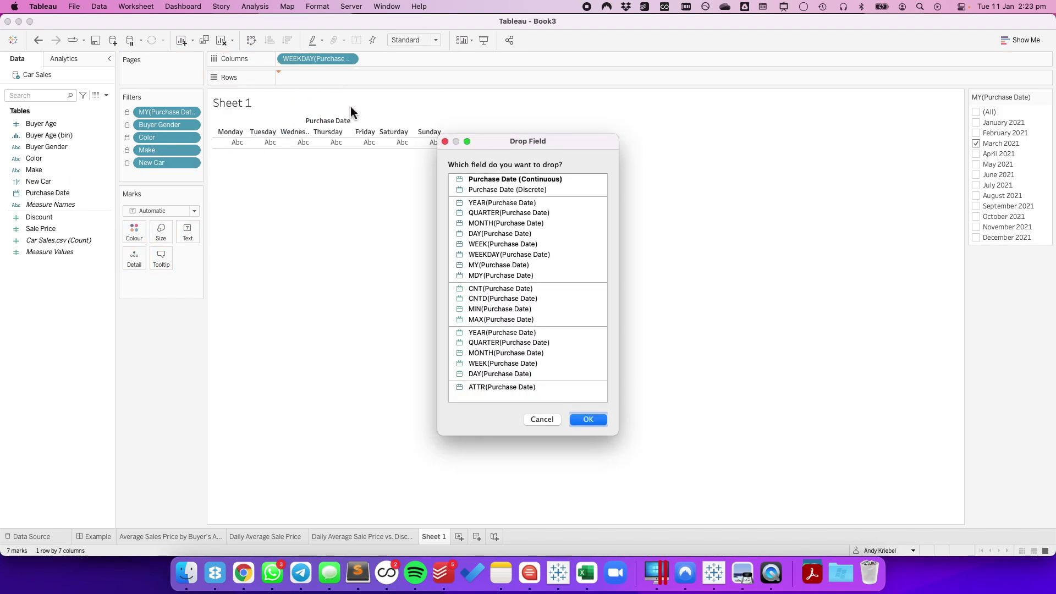
{"action": "left_click", "coordinate": [485, 243]}
{"action": "left_click", "coordinate": [572, 420]}
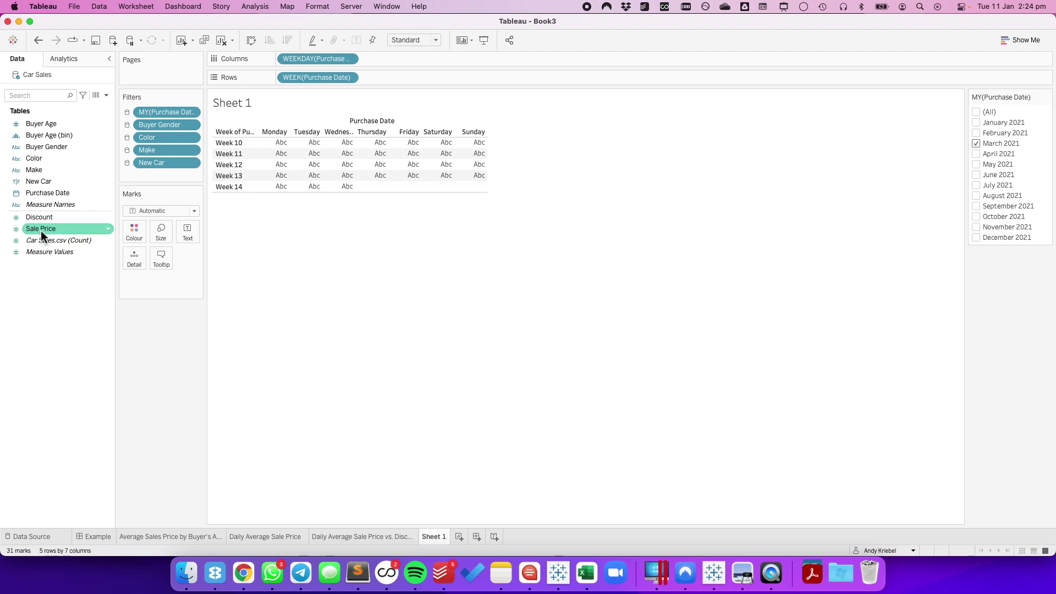
- Add AVG(Sale Price) and DAY(Purchase Date) to the marks to shade and number the calendar cells
{"action": "left_click_drag", "start_coordinate": [41, 230], "coordinate": [137, 233]}
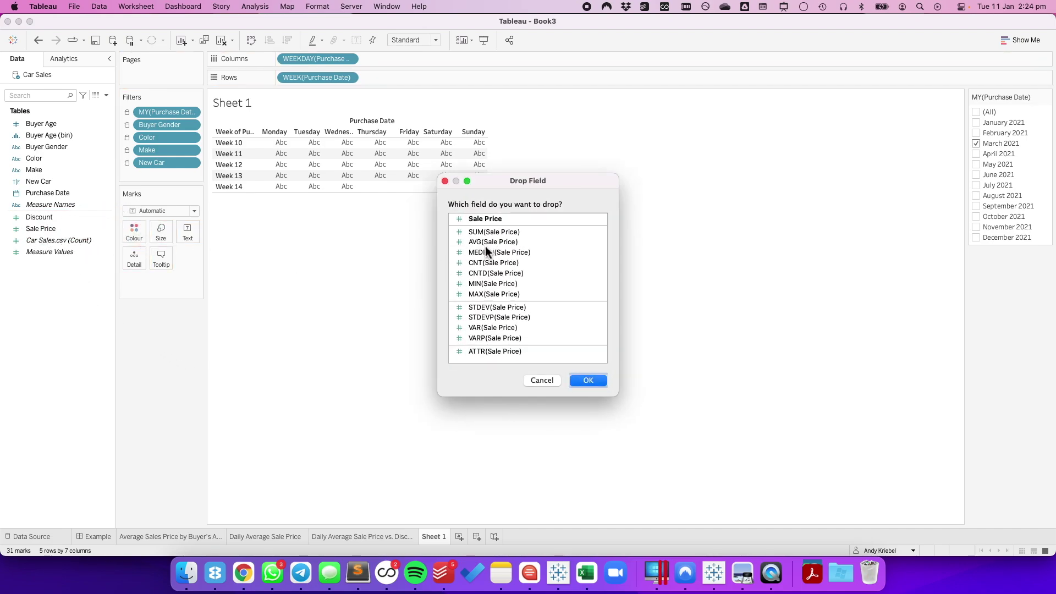
{"action": "left_click", "coordinate": [486, 242]}
{"action": "left_click", "coordinate": [594, 382]}
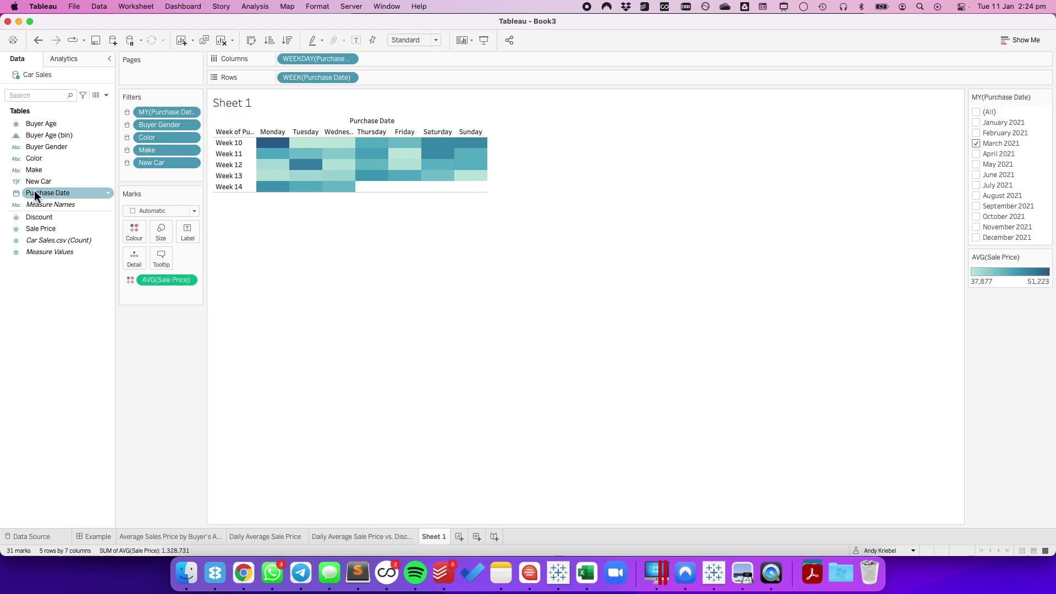
{"action": "left_click_drag", "start_coordinate": [35, 191], "coordinate": [198, 230]}
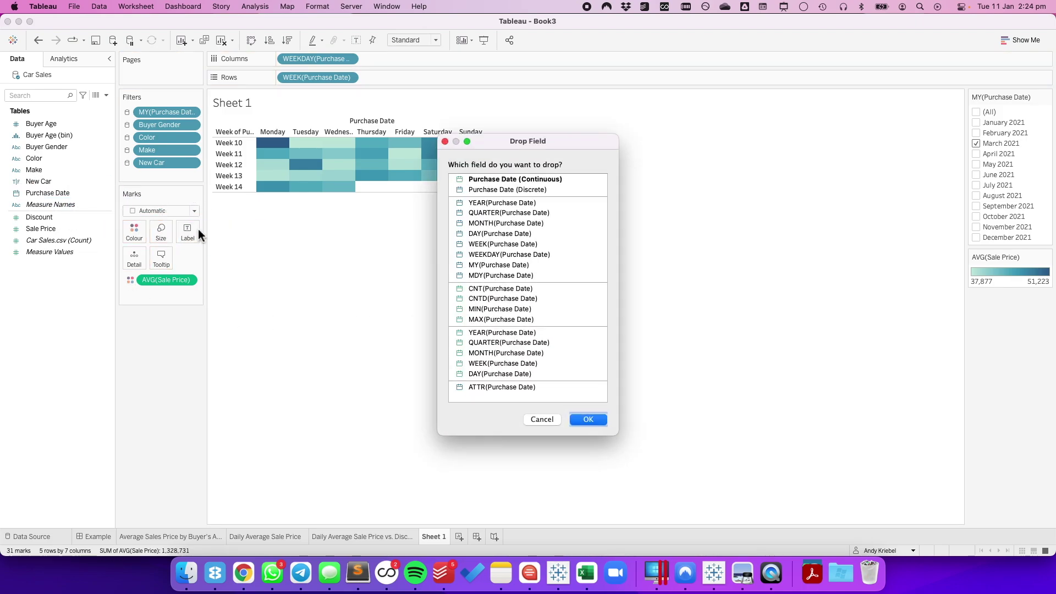
{"action": "left_click", "coordinate": [475, 234]}
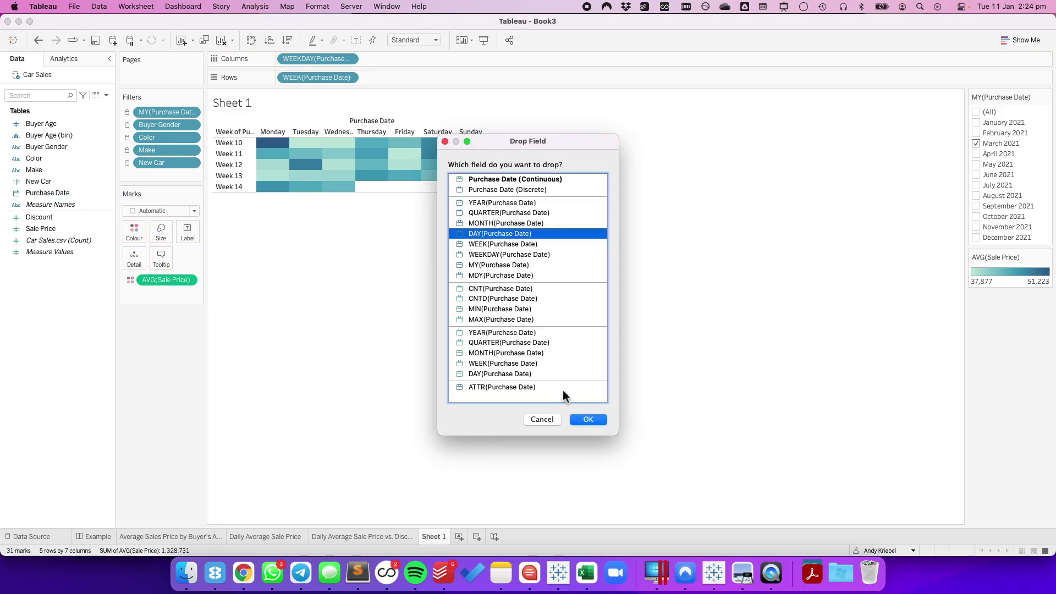
{"action": "left_click", "coordinate": [581, 418]}
- Change the calendar's mark type to Square
{"action": "mouse_move", "coordinate": [384, 163]}
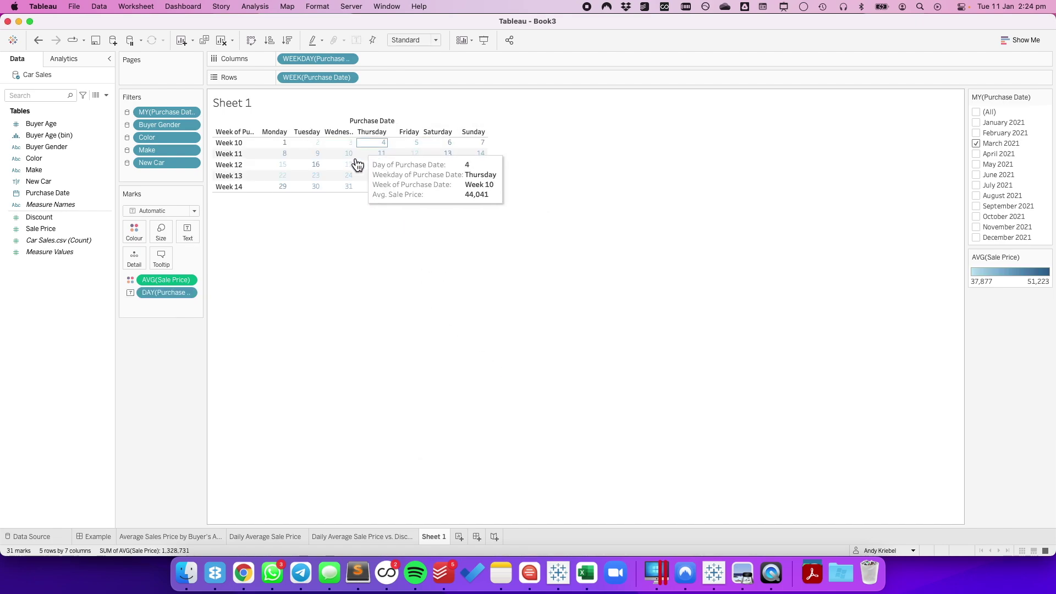
{"action": "left_click", "coordinate": [154, 211]}
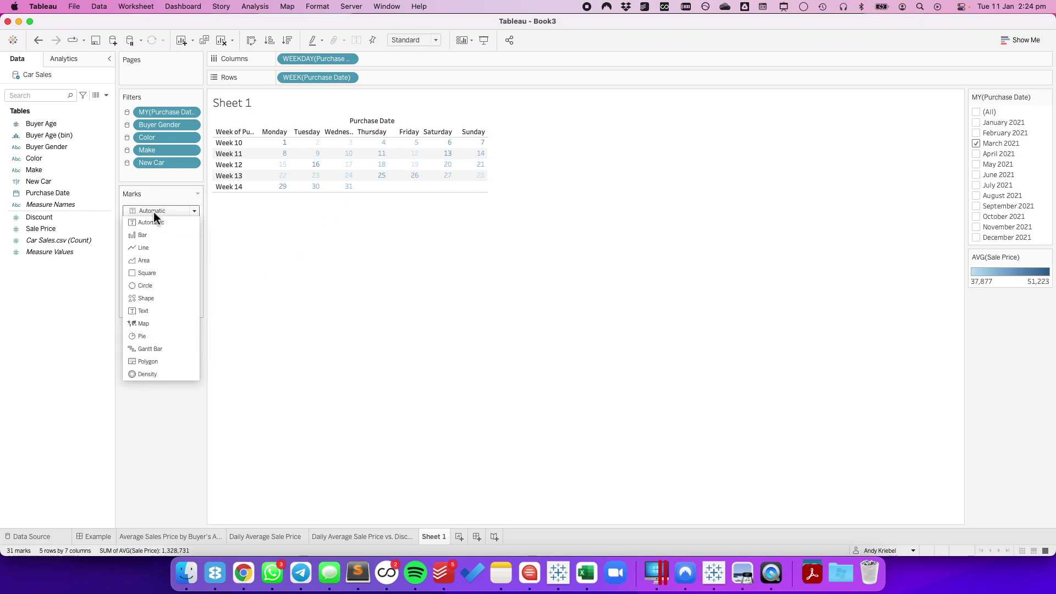
{"action": "left_click", "coordinate": [147, 273]}
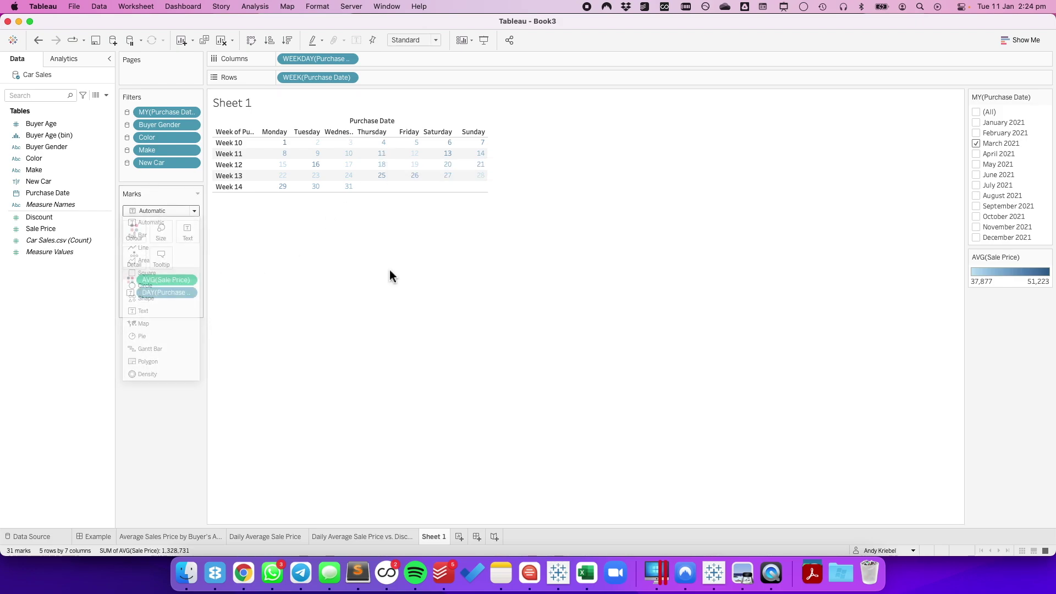
- Set the day-number labels to 7pt font, aligned right and top
{"action": "left_click", "coordinate": [188, 231]}
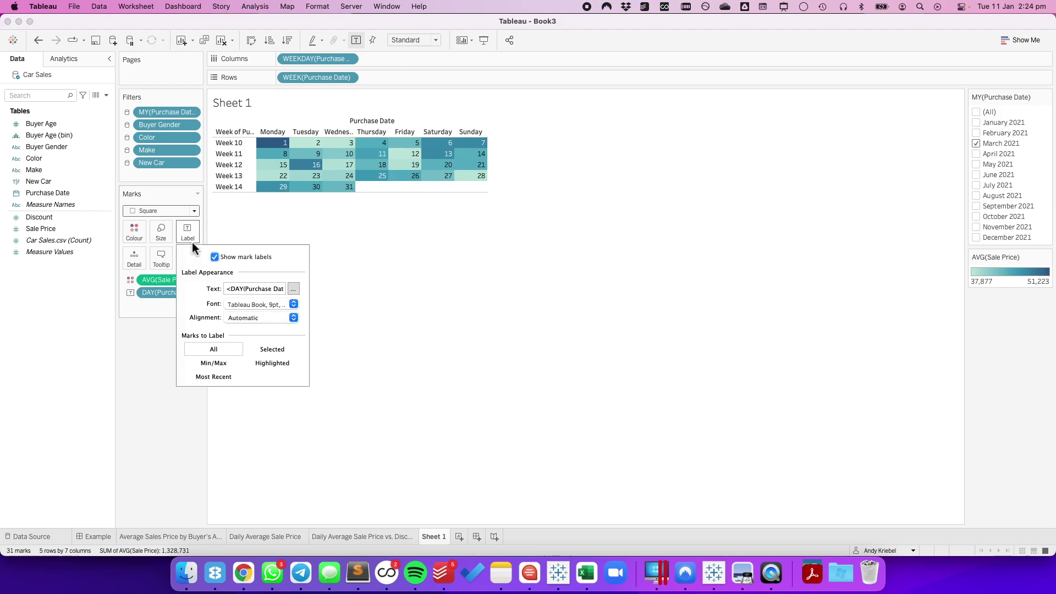
{"action": "left_click", "coordinate": [255, 305]}
{"action": "left_click", "coordinate": [252, 338]}
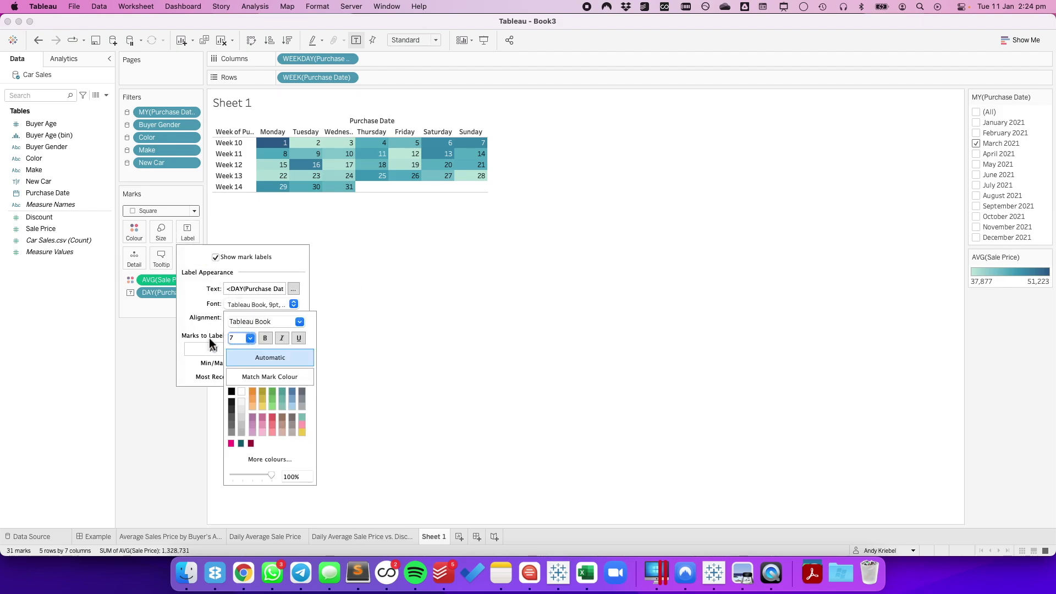
{"action": "key", "text": "Return"}
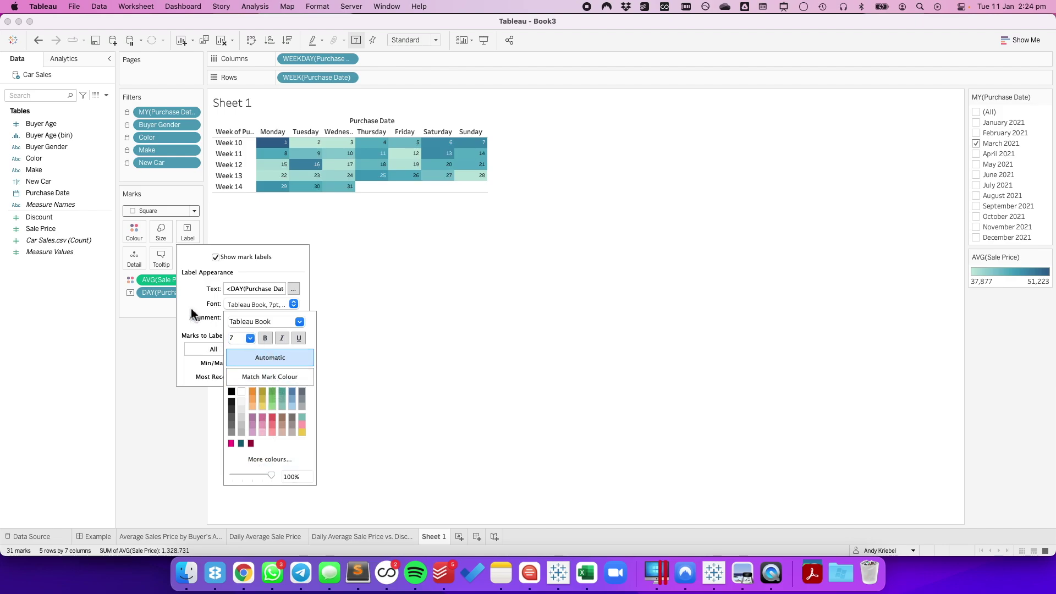
{"action": "left_click", "coordinate": [262, 317]}
{"action": "left_click", "coordinate": [264, 317]}
{"action": "left_click", "coordinate": [268, 368]}
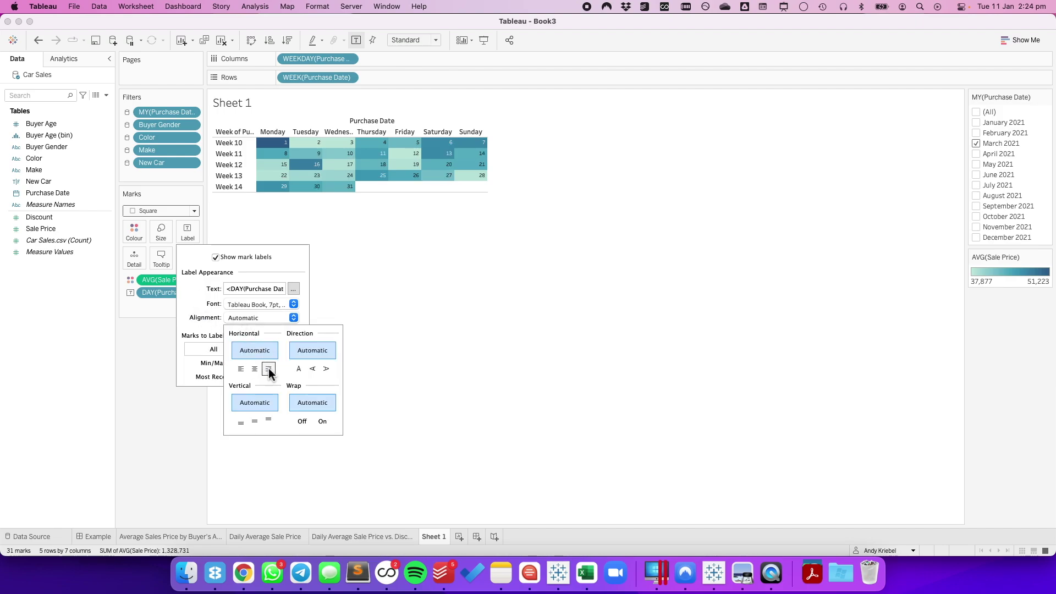
{"action": "left_click", "coordinate": [268, 422]}
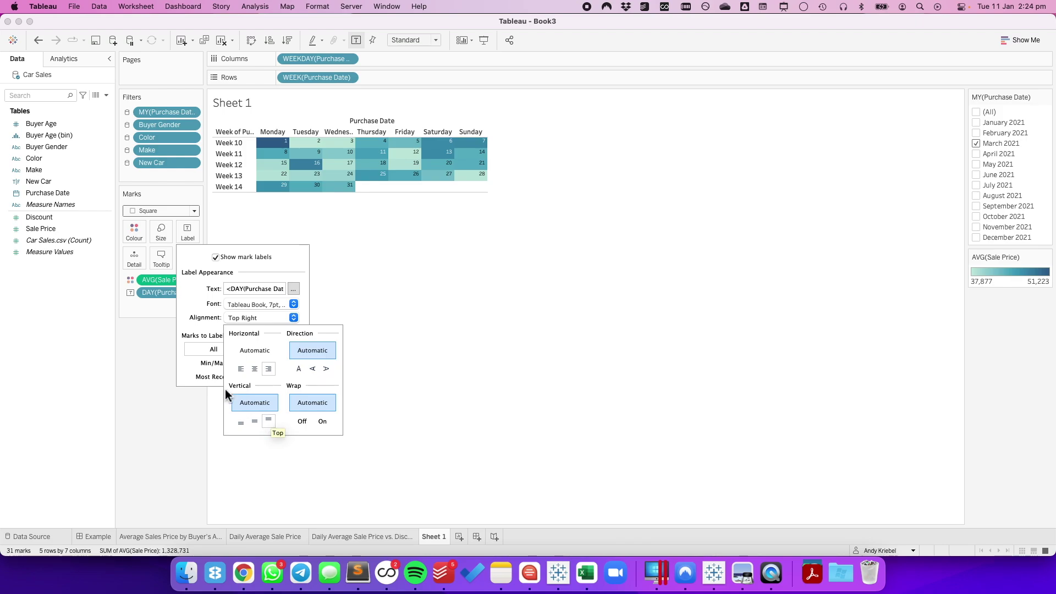
{"action": "left_click", "coordinate": [204, 321]}
- Give the calendar cells a light grey border
{"action": "left_click", "coordinate": [132, 233]}
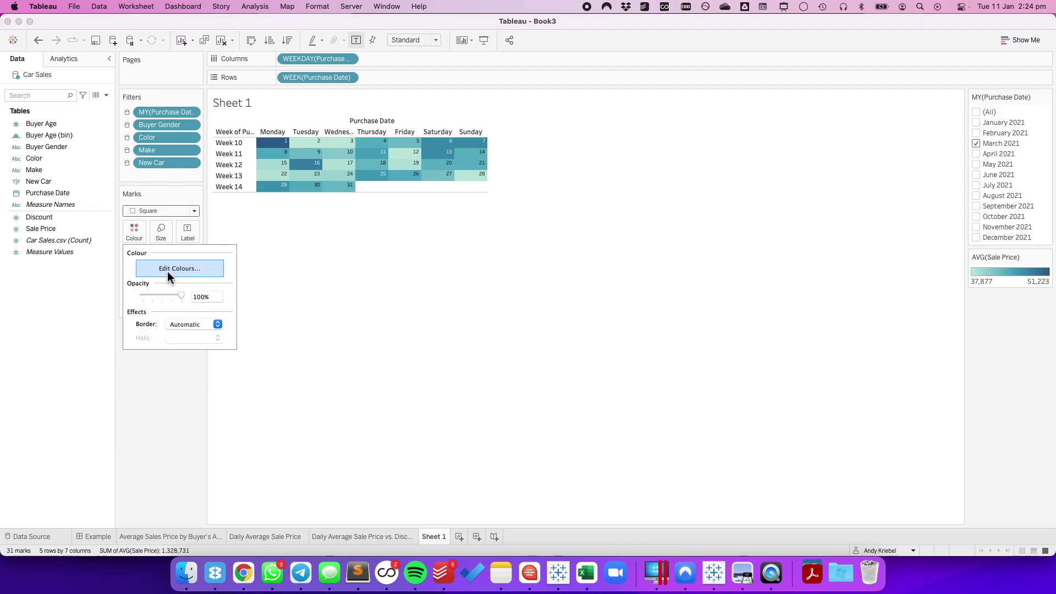
{"action": "left_click", "coordinate": [187, 326]}
{"action": "left_click", "coordinate": [184, 388]}
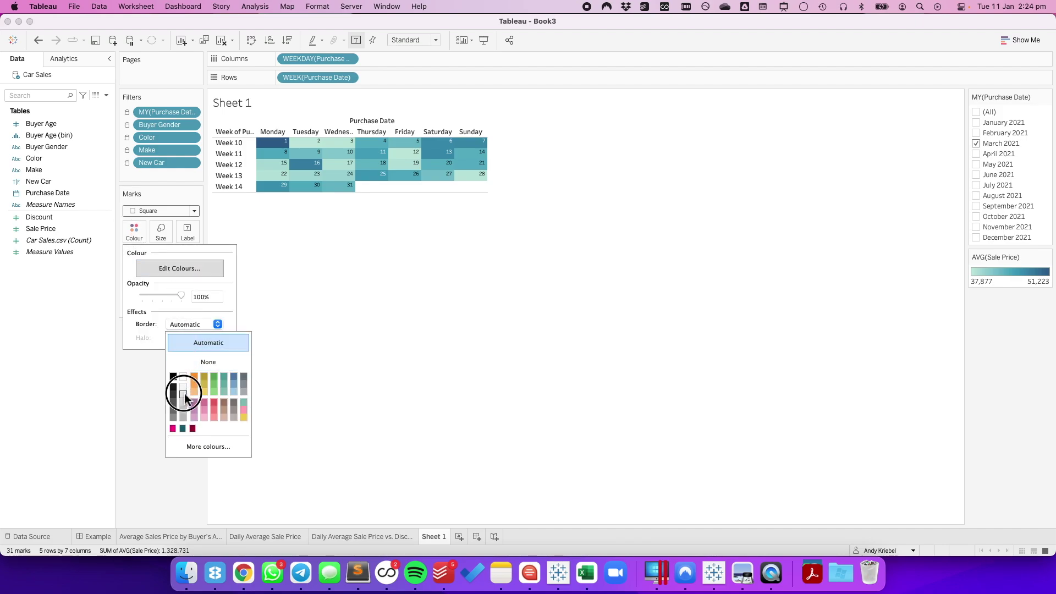
{"action": "left_click", "coordinate": [367, 381]}
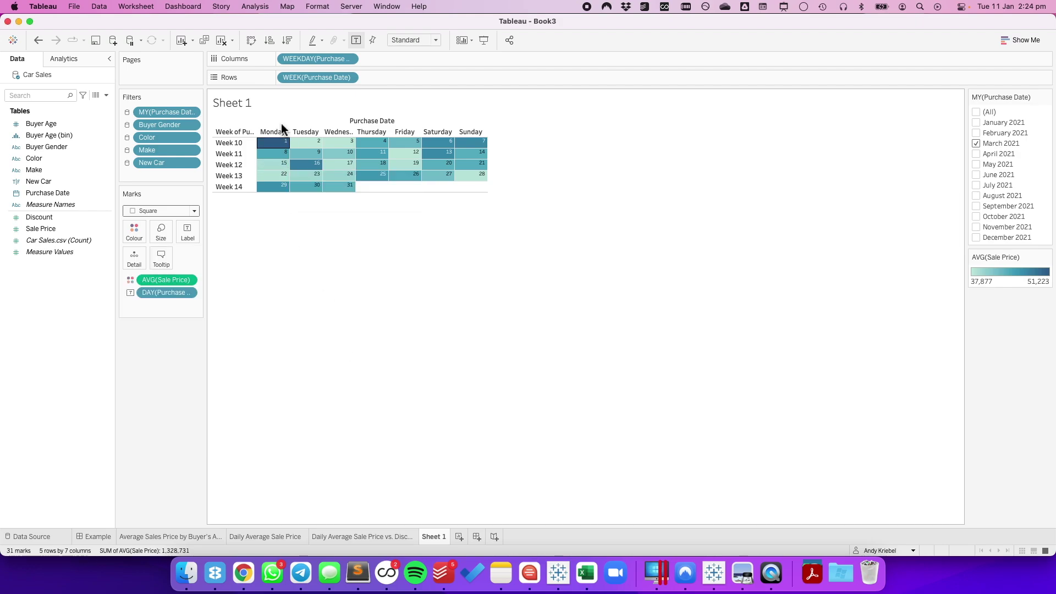
- Hide the WEEK row headers and the Purchase Date column field label
{"action": "left_click", "coordinate": [349, 78]}
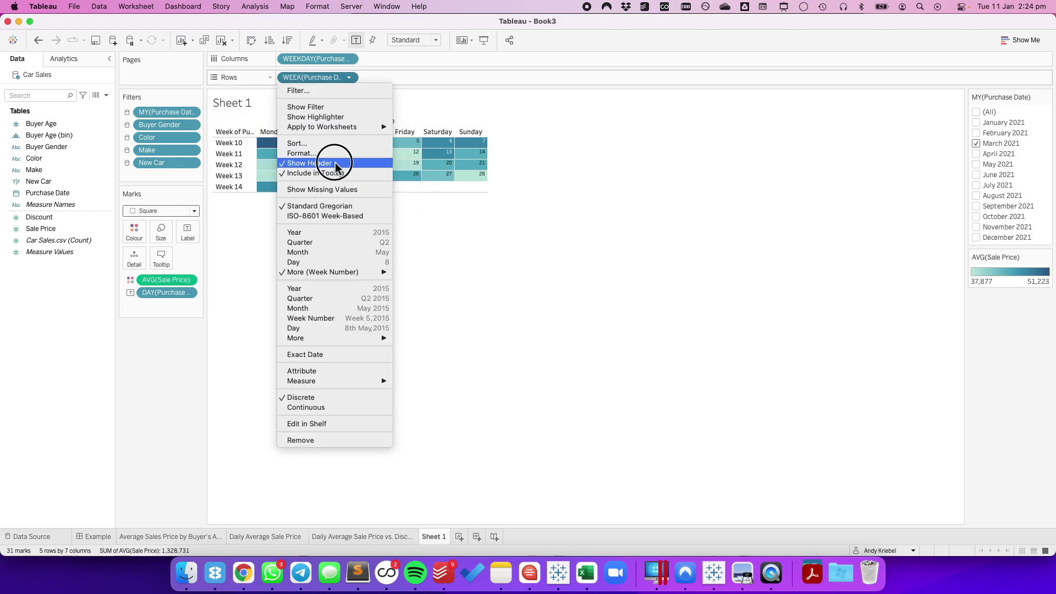
{"action": "left_click", "coordinate": [337, 157]}
{"action": "right_click", "coordinate": [324, 121]}
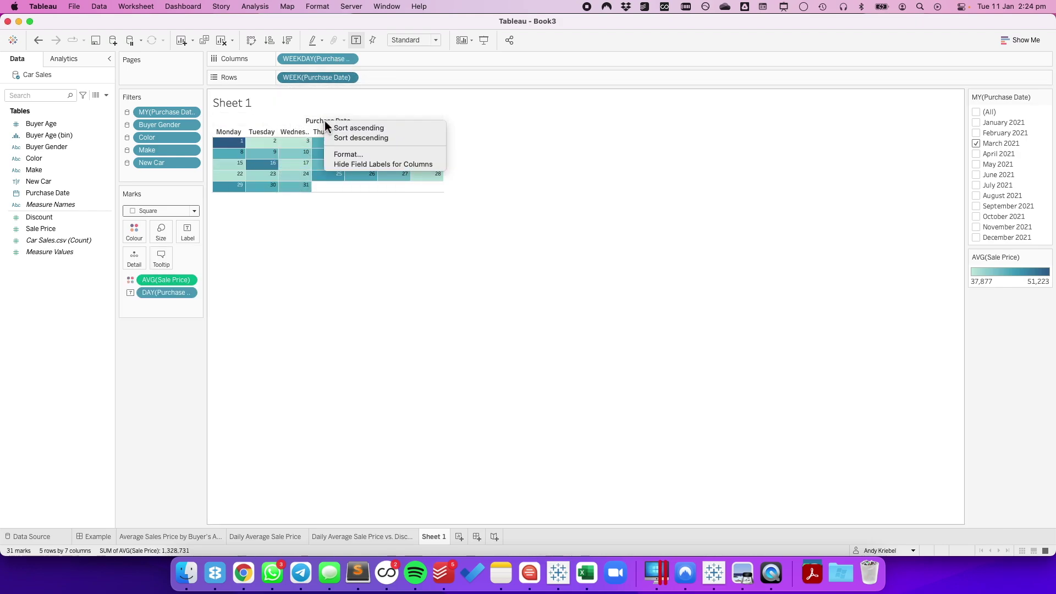
{"action": "left_click", "coordinate": [355, 164]}
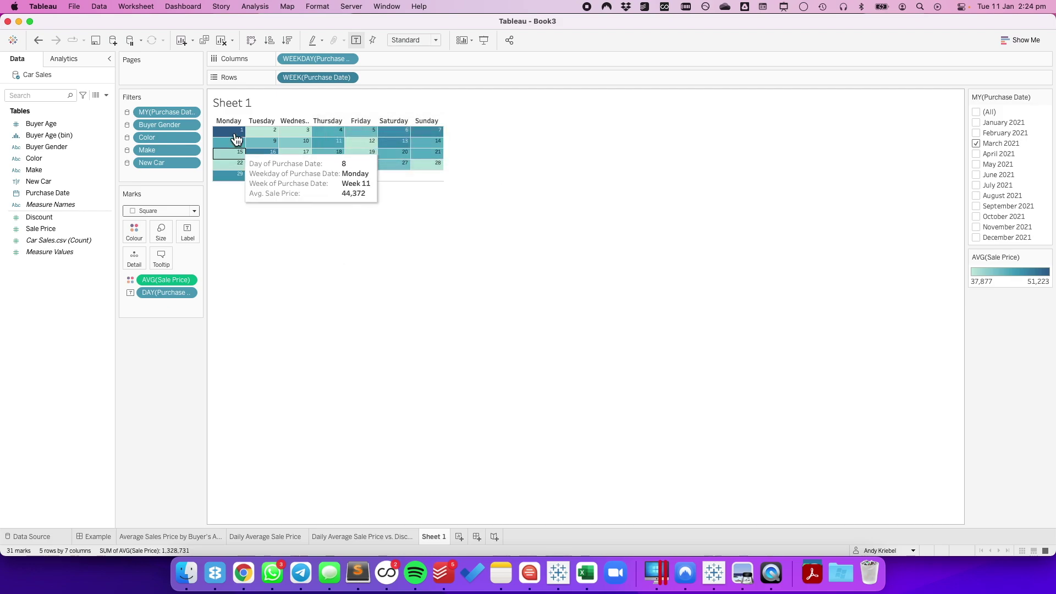
- Format the weekday headers to show First Letter only, then go to the Example dashboard
{"action": "right_click", "coordinate": [229, 122]}
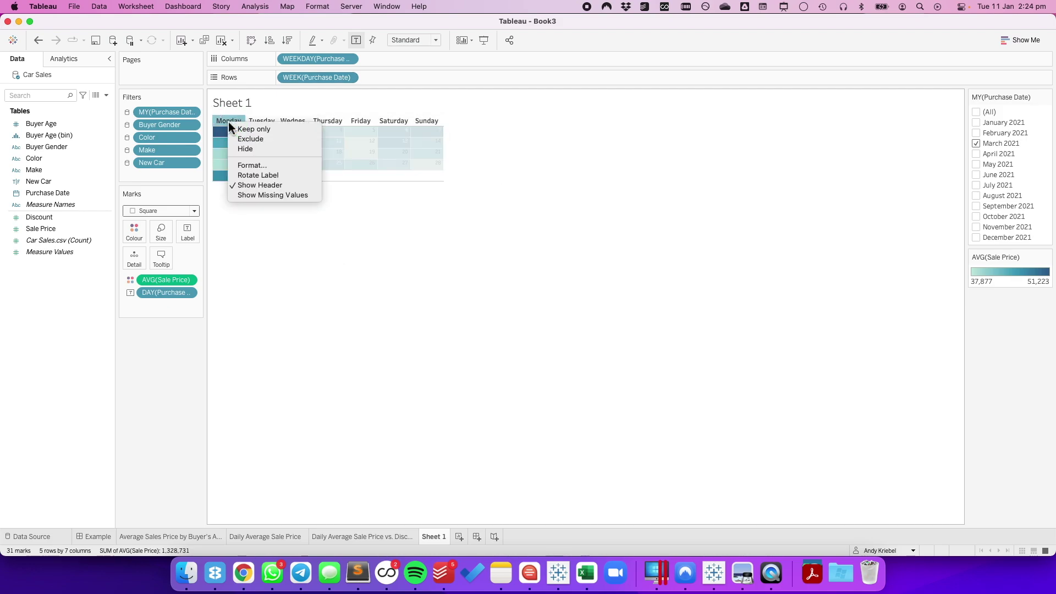
{"action": "left_click", "coordinate": [252, 166]}
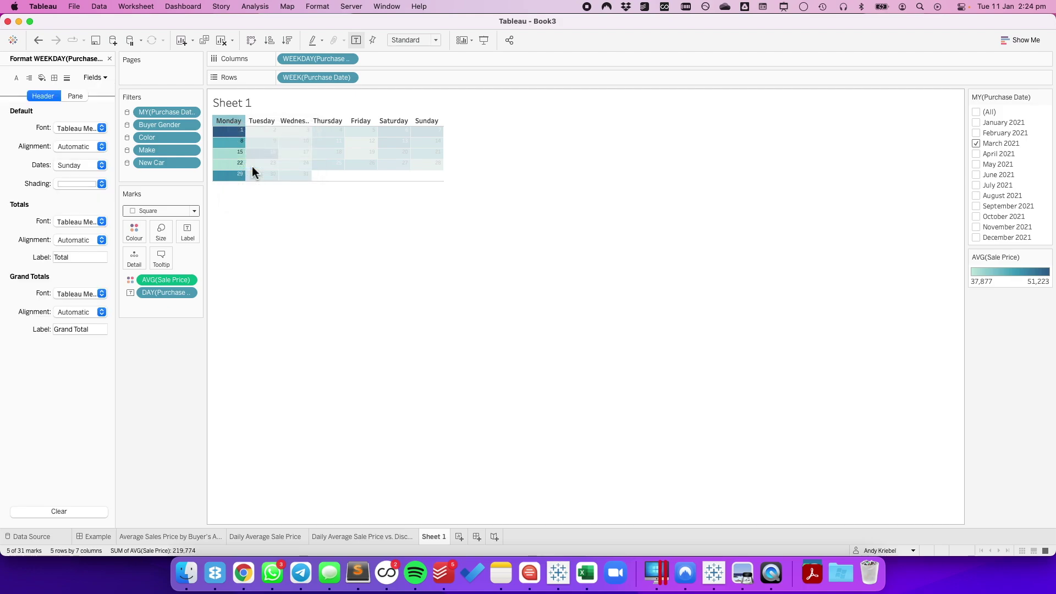
{"action": "left_click", "coordinate": [69, 166]}
{"action": "left_click", "coordinate": [76, 219]}
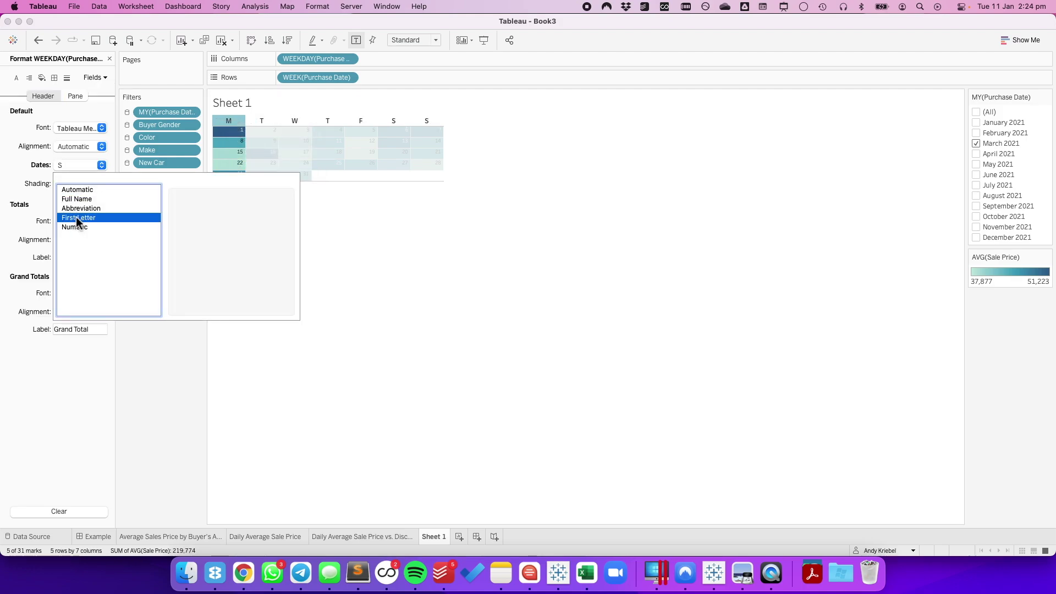
{"action": "left_click", "coordinate": [379, 253]}
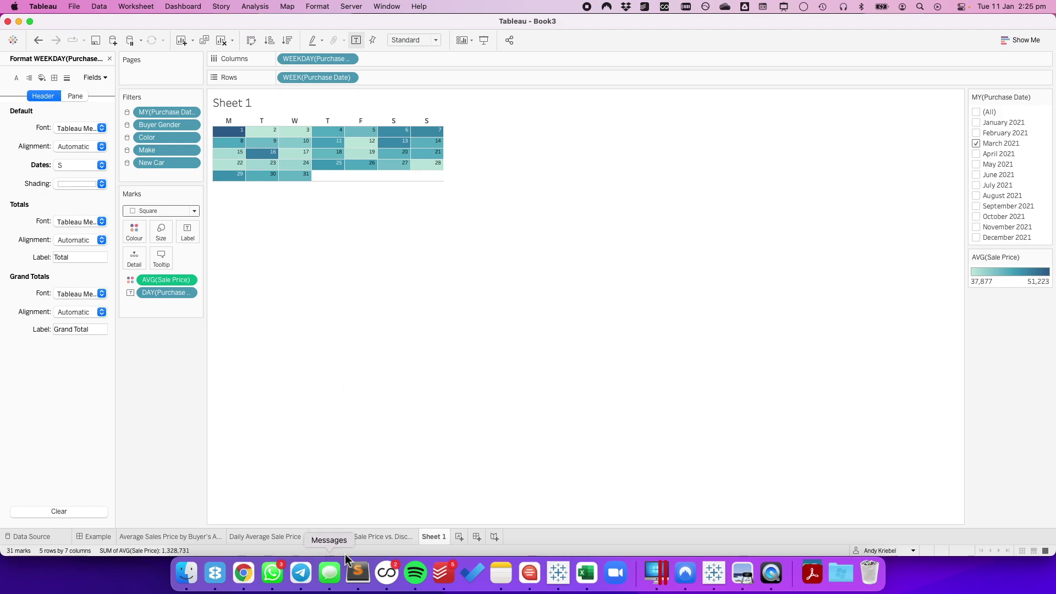
{"action": "left_click", "coordinate": [104, 538]}
- Place the Sheet 1 calendar at the top of Filters and move the Avg. Sale Price legend out
{"action": "left_click", "coordinate": [109, 58]}
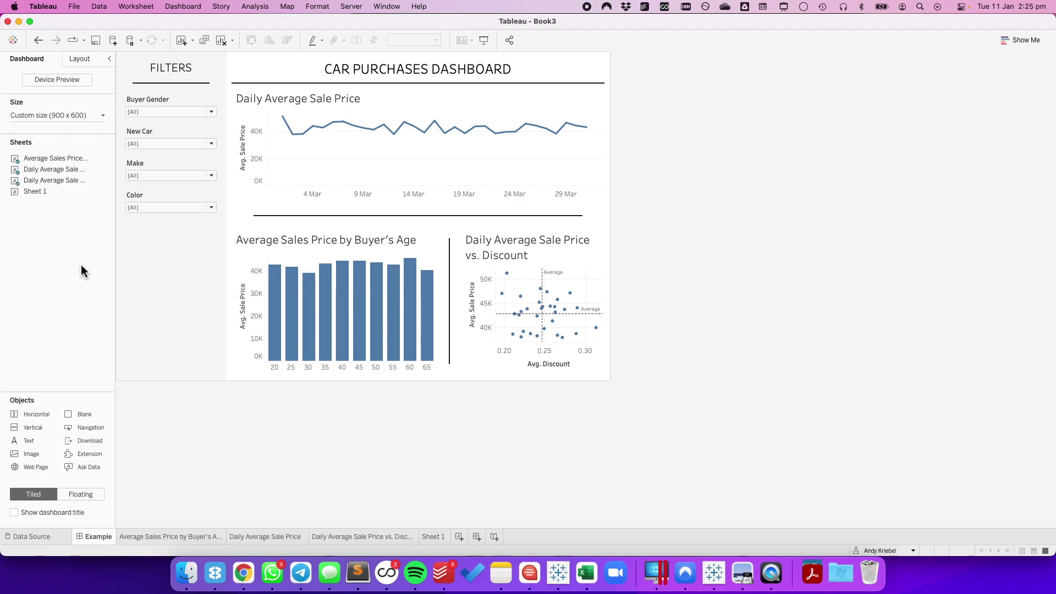
{"action": "mouse_move", "coordinate": [50, 191]}
{"action": "left_mouse_down"}
{"action": "mouse_move", "coordinate": [162, 117]}
{"action": "mouse_move", "coordinate": [164, 101]}
{"action": "left_mouse_up"}
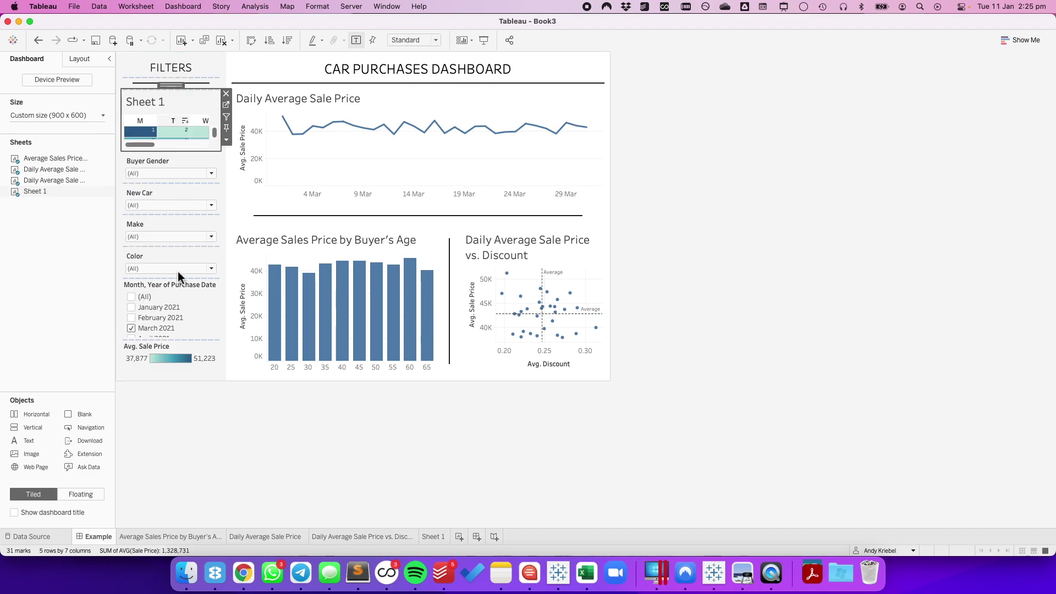
{"action": "left_click", "coordinate": [156, 359]}
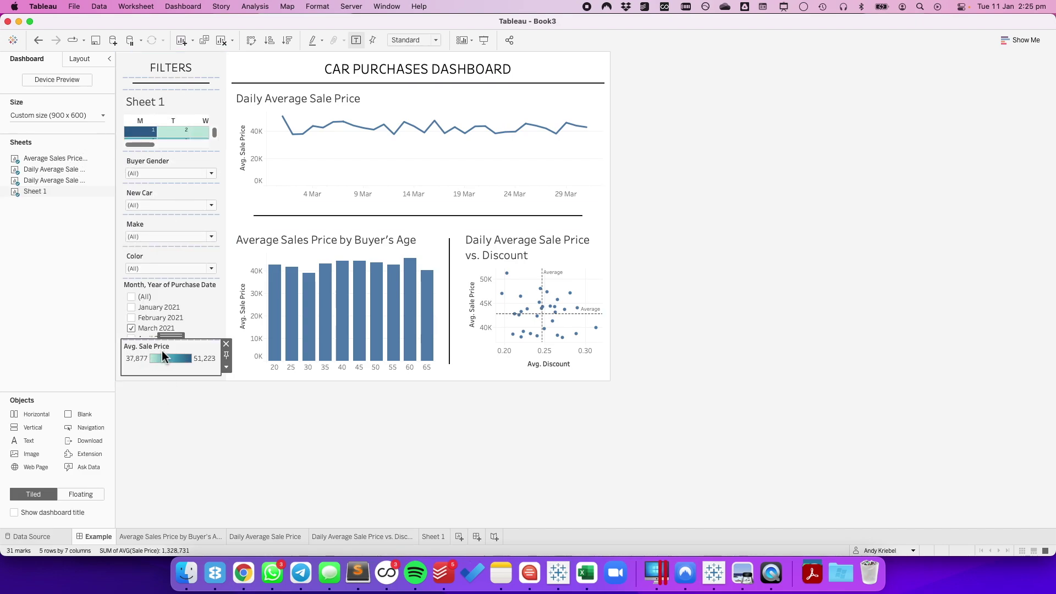
{"action": "left_click_drag", "start_coordinate": [164, 357], "coordinate": [227, 346]}
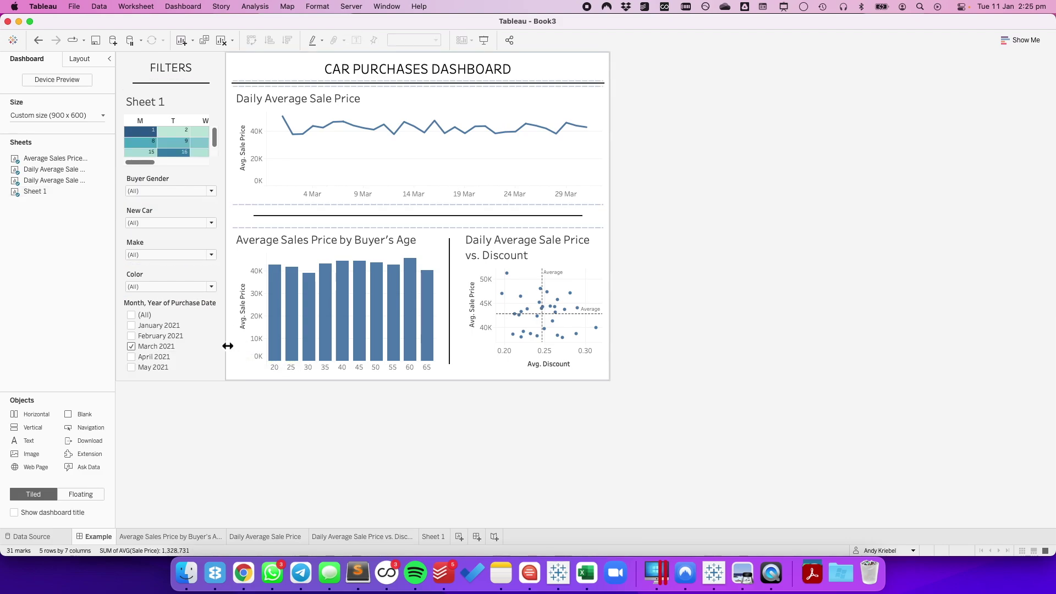
- Remove the (All) value from the Month, Year of Purchase Date filter
{"action": "left_click", "coordinate": [185, 309]}
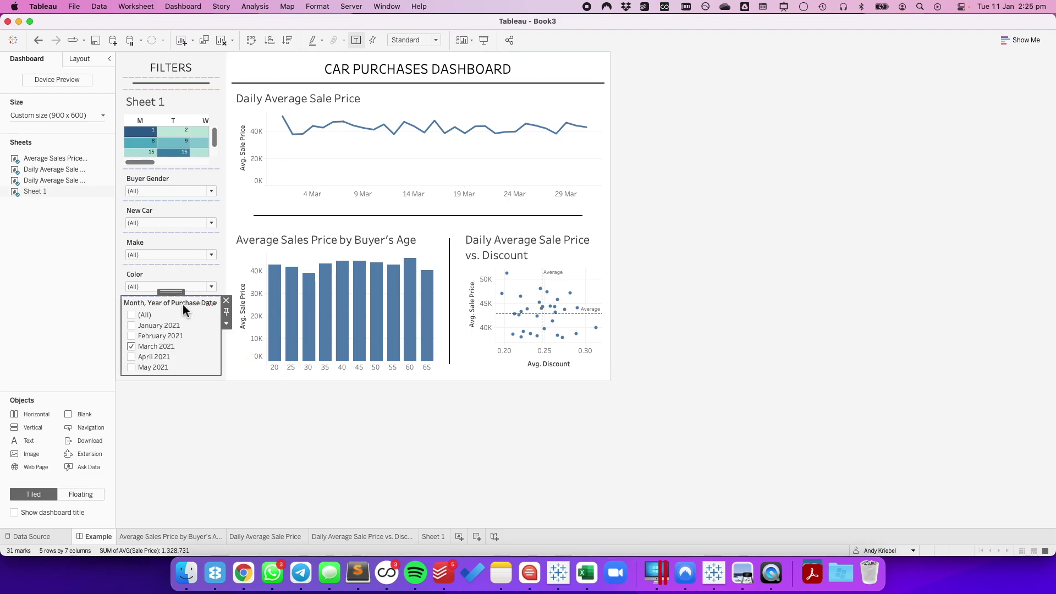
{"action": "left_click", "coordinate": [226, 327]}
{"action": "mouse_move", "coordinate": [330, 302]}
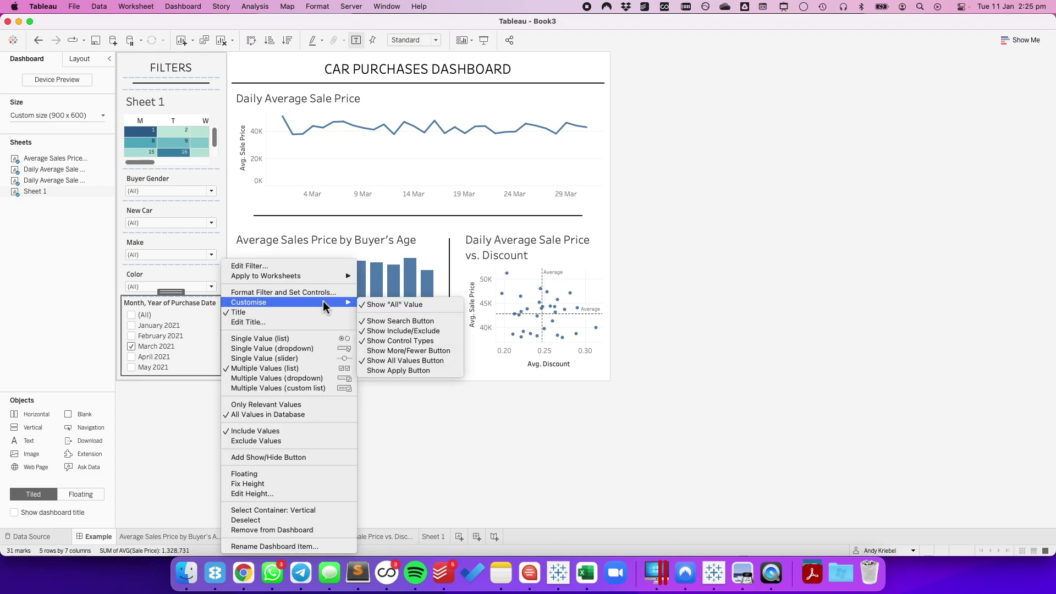
{"action": "left_click", "coordinate": [390, 307]}
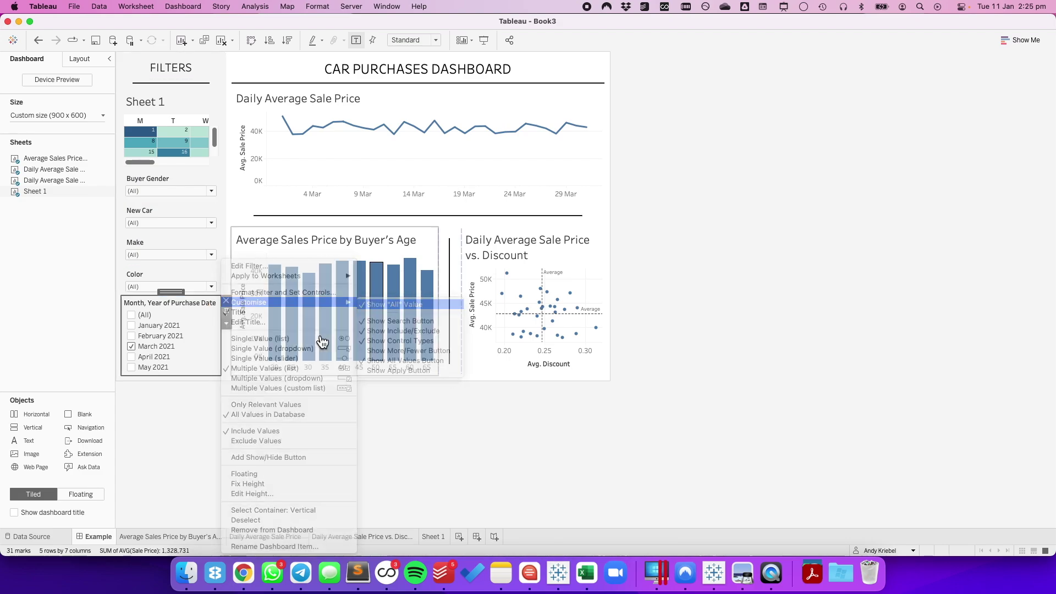
- Make the month filter a Single Value (dropdown) and move it above the calendar
{"action": "left_click", "coordinate": [227, 327]}
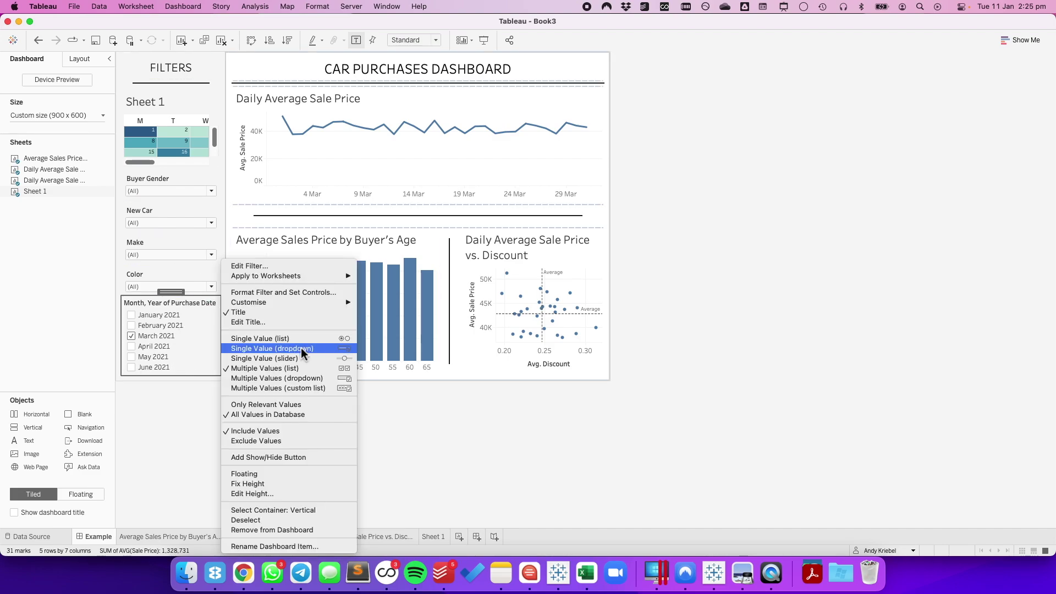
{"action": "left_click", "coordinate": [302, 350]}
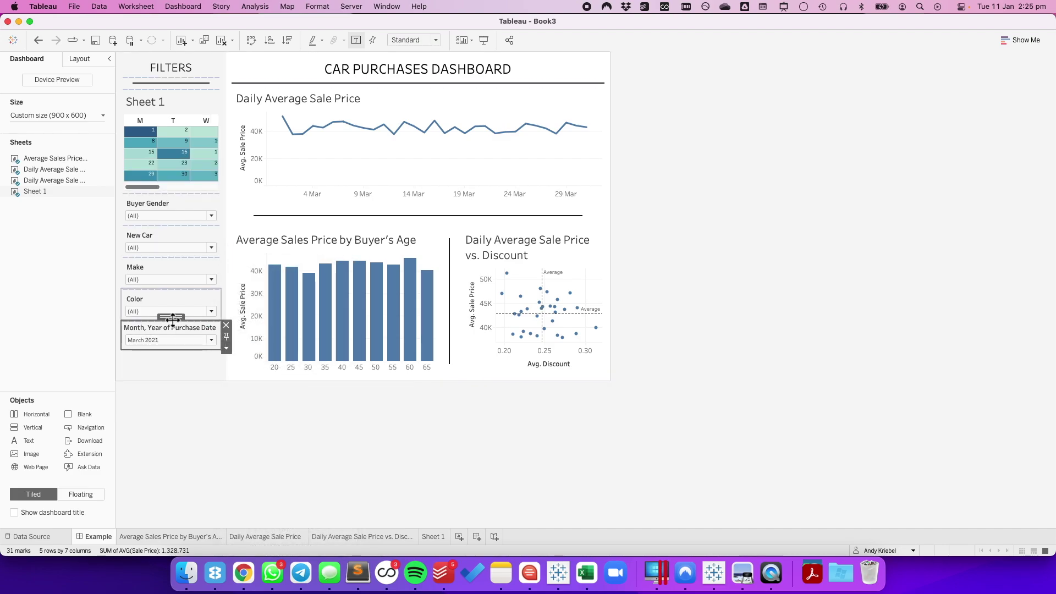
{"action": "left_click_drag", "start_coordinate": [172, 320], "coordinate": [167, 110]}
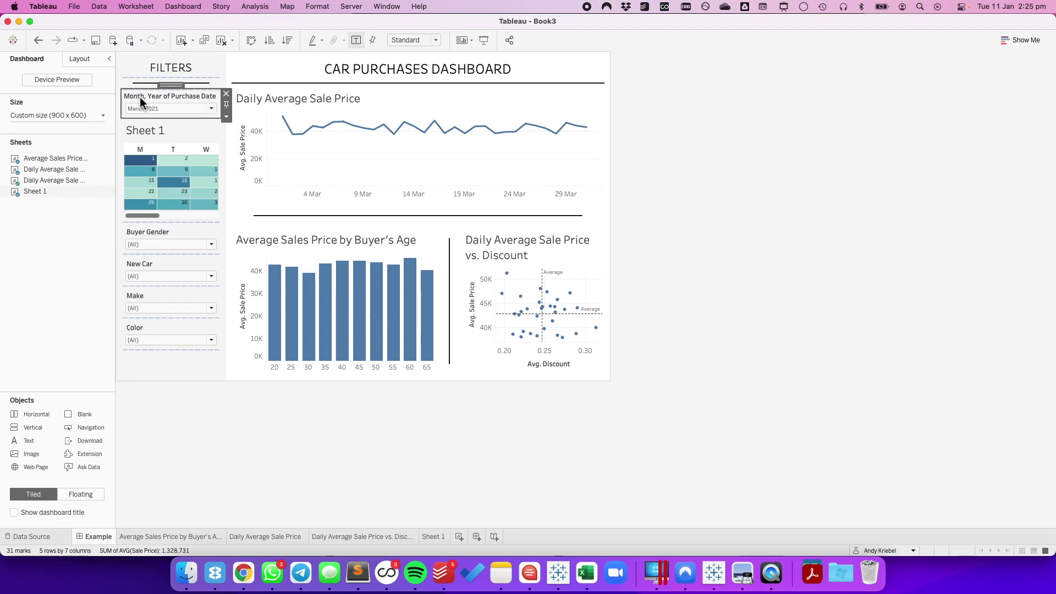
- Hide the titles of the month filter and the Sheet 1 calendar
{"action": "right_click", "coordinate": [139, 97]}
{"action": "left_click", "coordinate": [164, 152]}
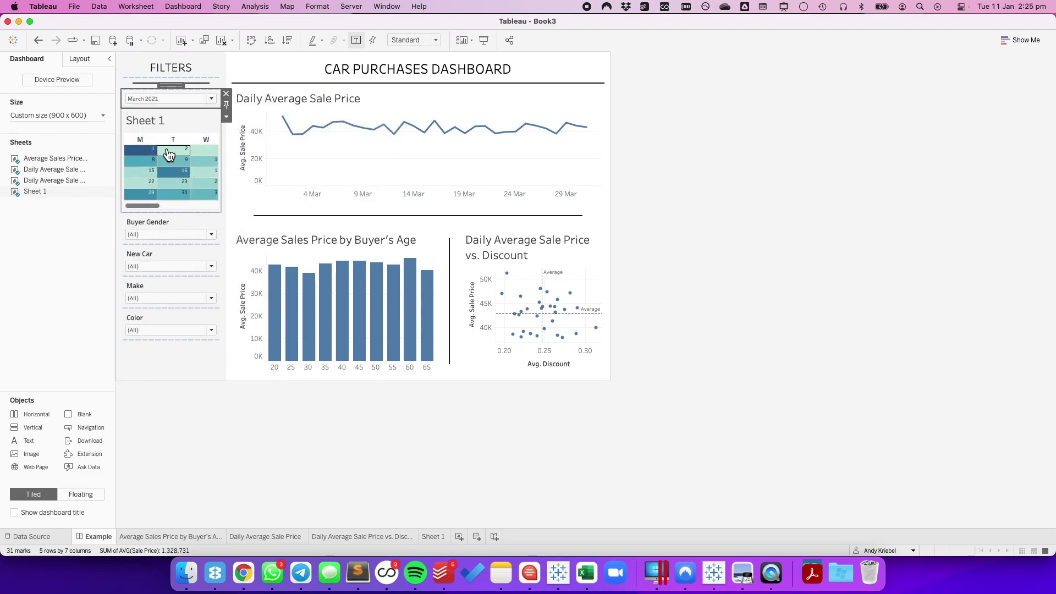
{"action": "right_click", "coordinate": [151, 123]}
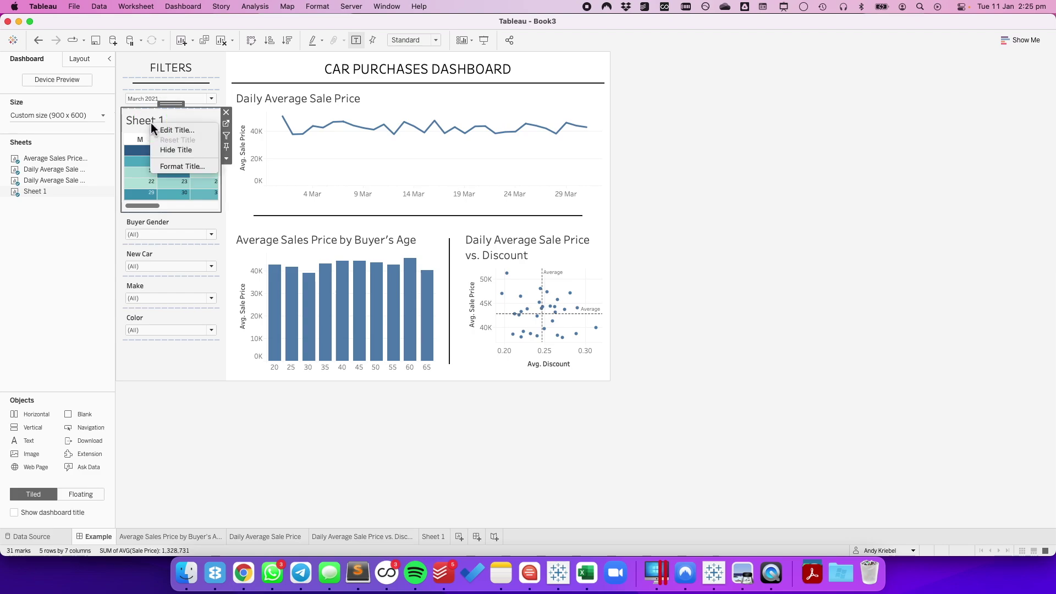
{"action": "left_click", "coordinate": [163, 147]}
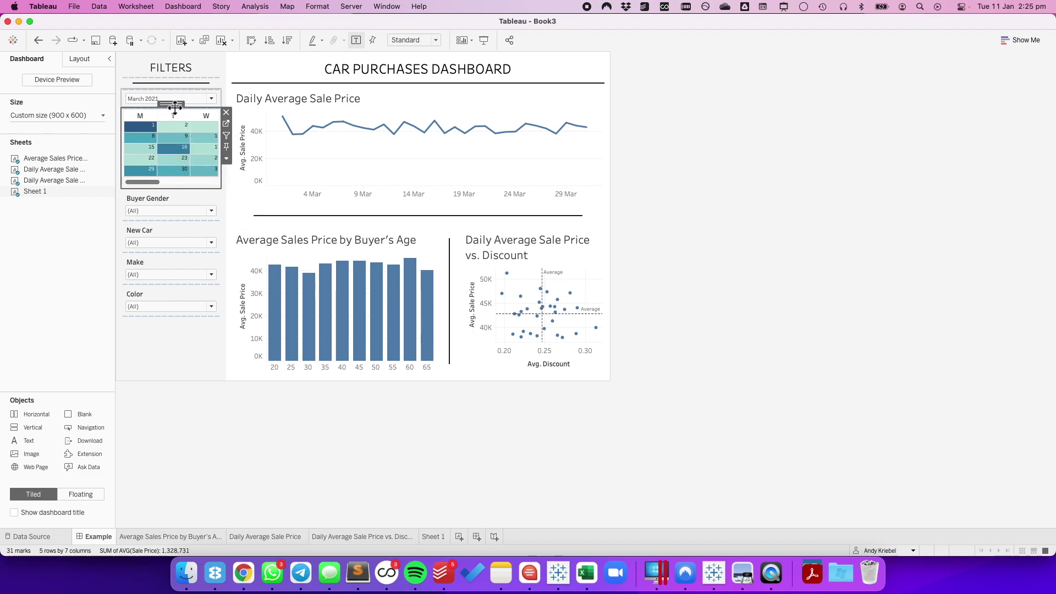
- Fit the dashboard to Entire View and set the calendar's height to 150 pixels
{"action": "left_click", "coordinate": [413, 42]}
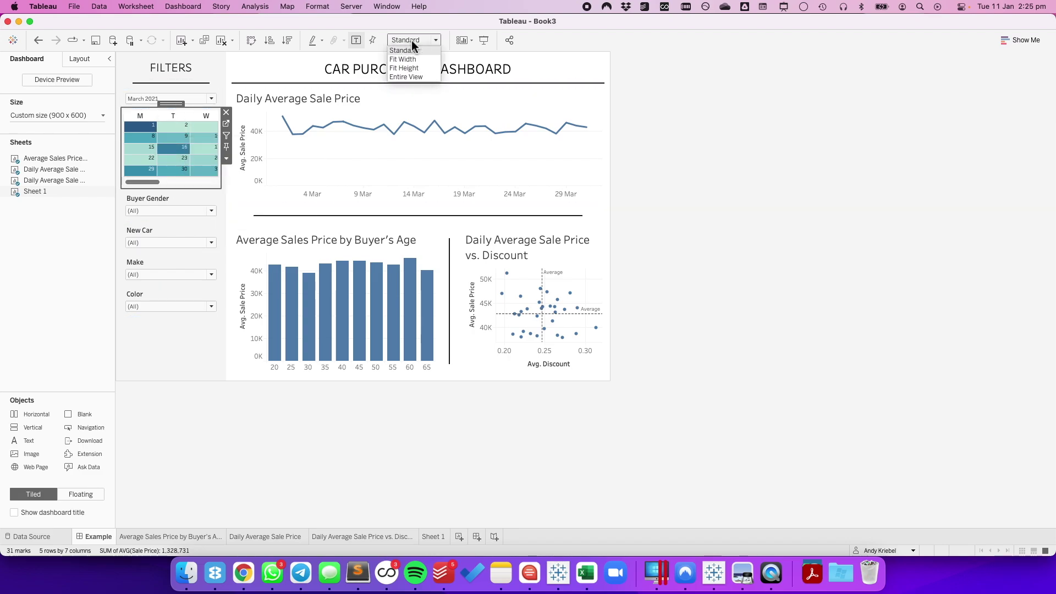
{"action": "left_click", "coordinate": [411, 77]}
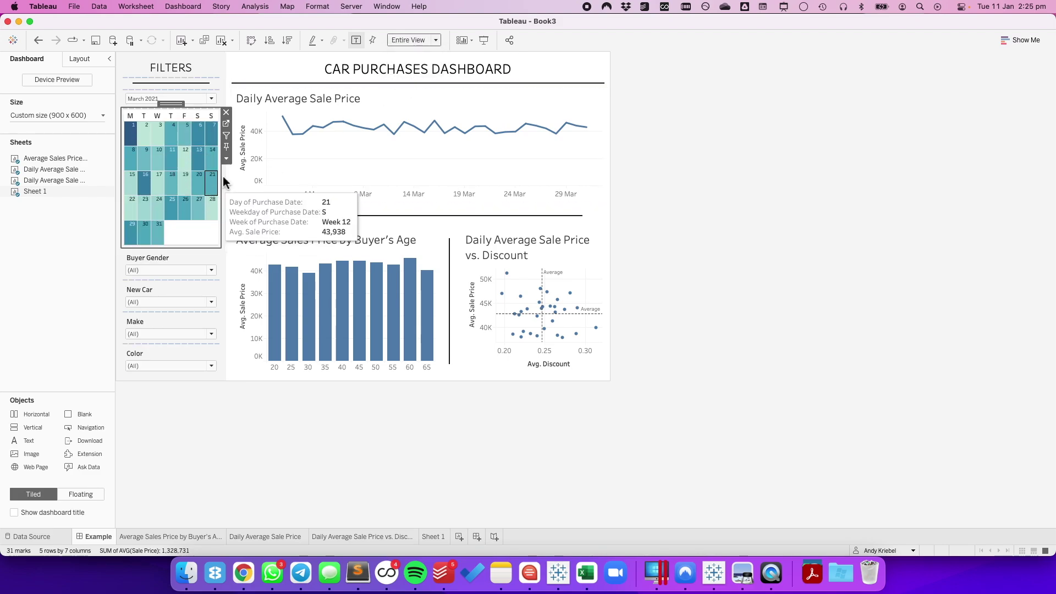
{"action": "left_click", "coordinate": [228, 159]}
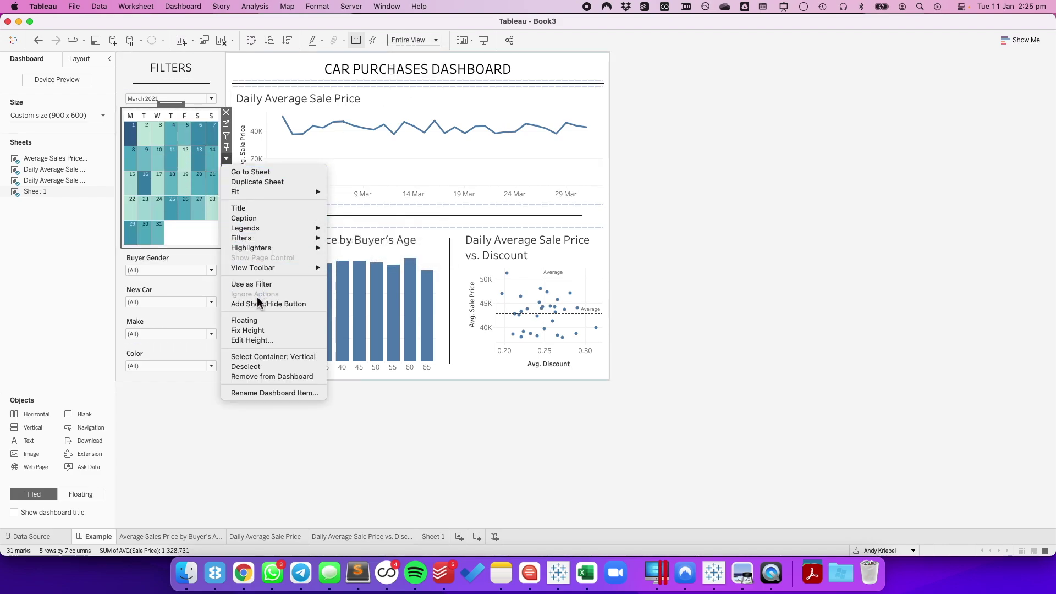
{"action": "left_click", "coordinate": [256, 342]}
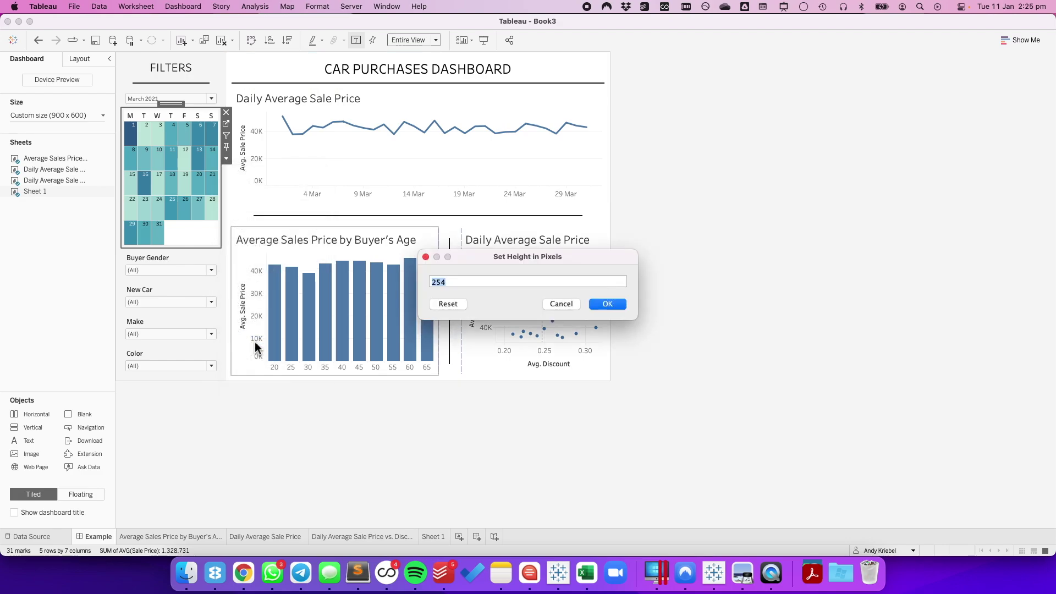
{"action": "type", "text": "150"}
{"action": "key", "text": "Return"}
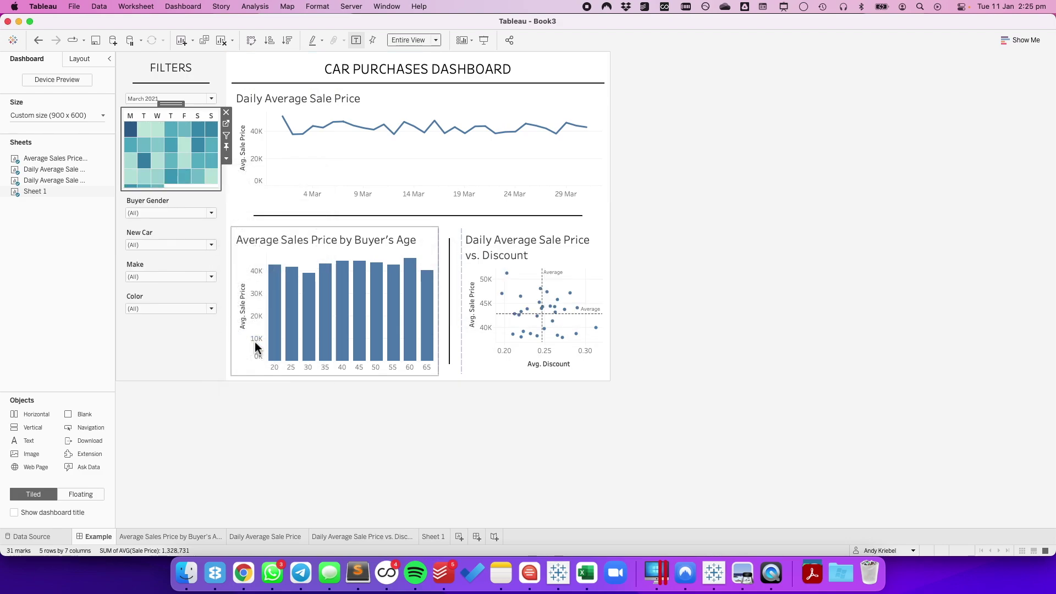
{"action": "left_click", "coordinate": [261, 471]}
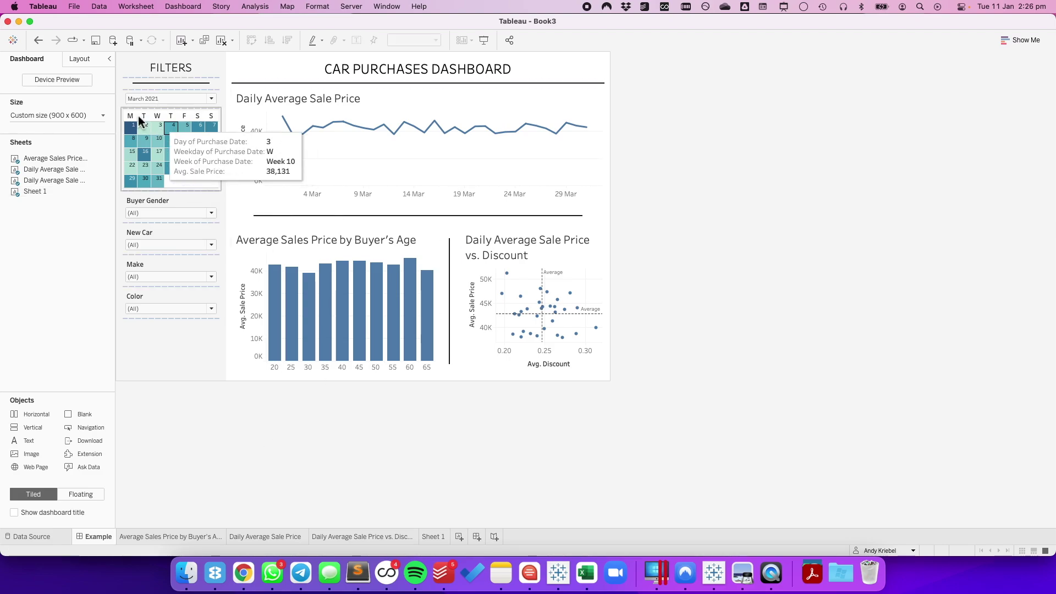
- Set the calendar sheet's Worksheet shading to None
{"action": "left_click", "coordinate": [208, 189]}
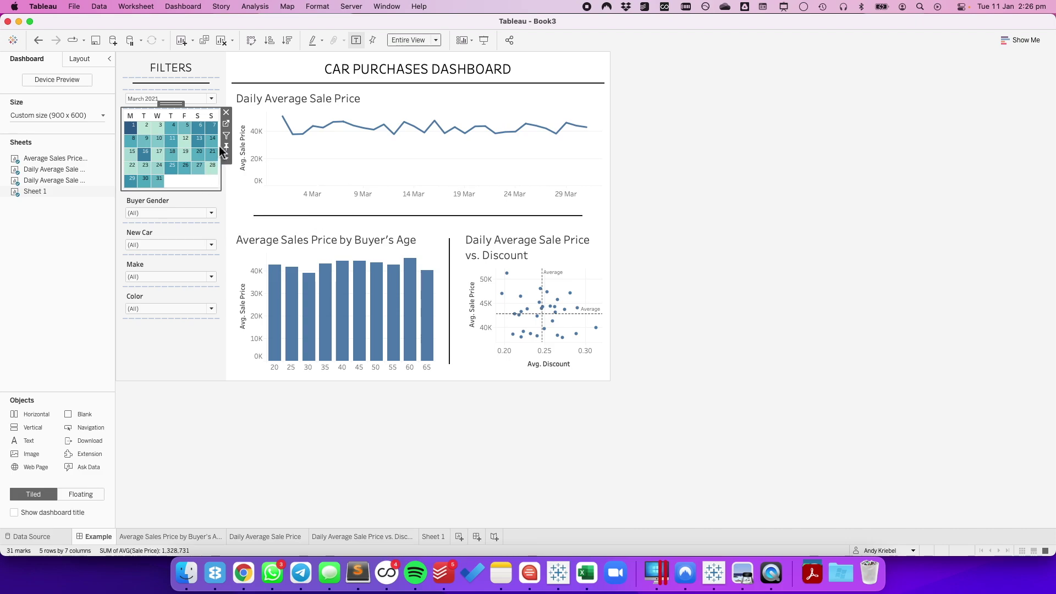
{"action": "right_click", "coordinate": [206, 182]}
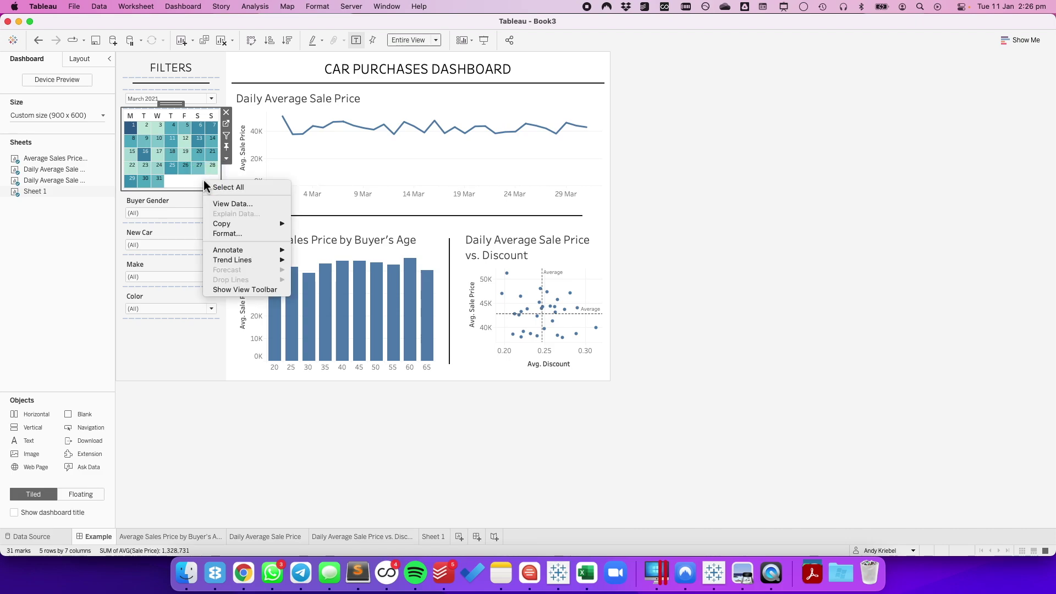
{"action": "left_click", "coordinate": [226, 233]}
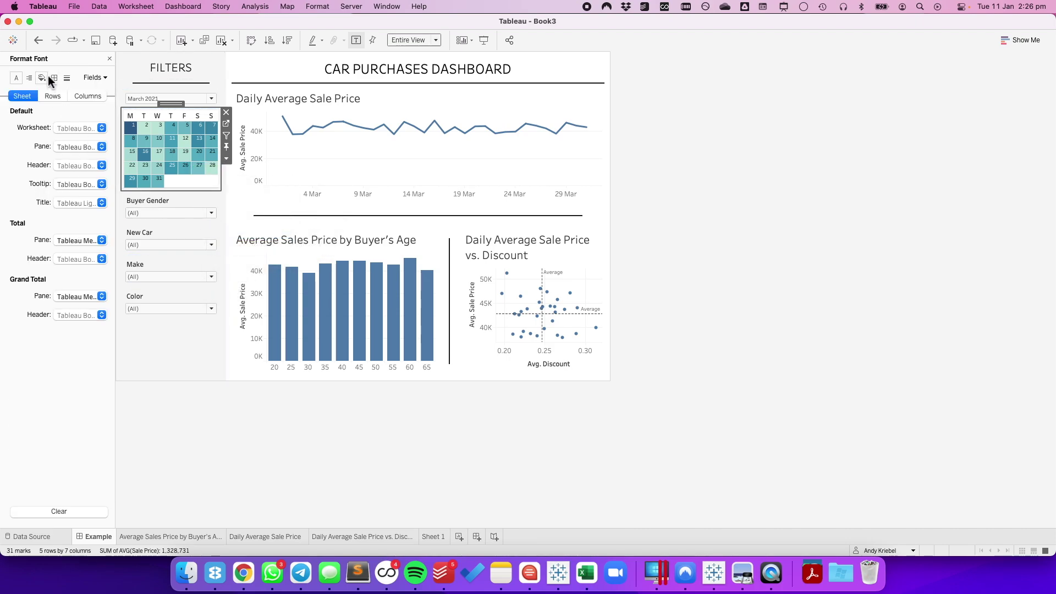
{"action": "left_click", "coordinate": [41, 78]}
{"action": "left_click", "coordinate": [65, 130]}
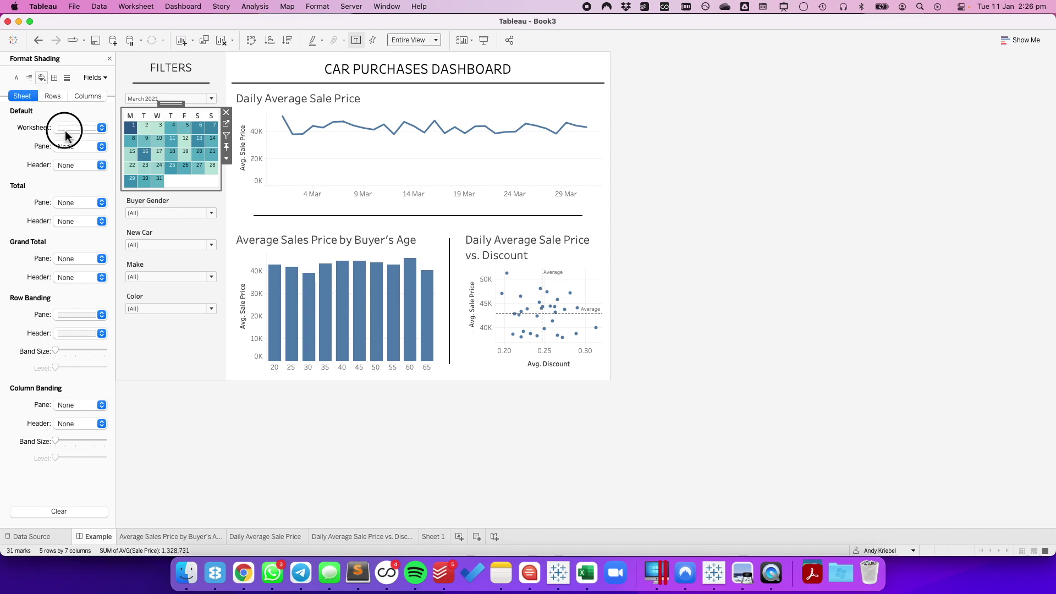
{"action": "left_click", "coordinate": [187, 422]}
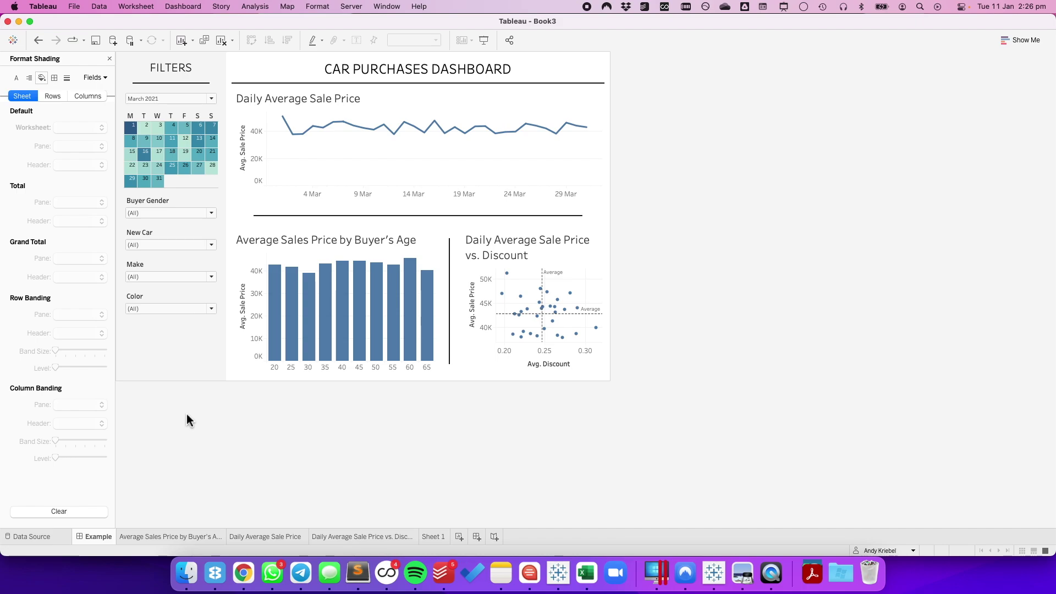
{"action": "left_click", "coordinate": [192, 186]}
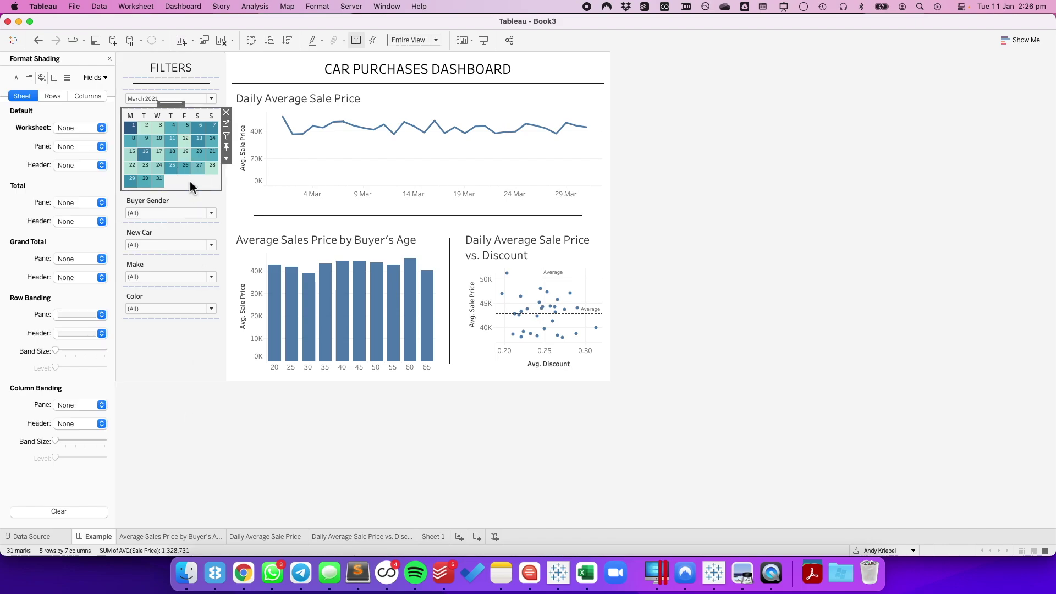
- Turn on Use as Filter for the calendar, test it with day 31, then clear it
{"action": "left_click", "coordinate": [226, 137]}
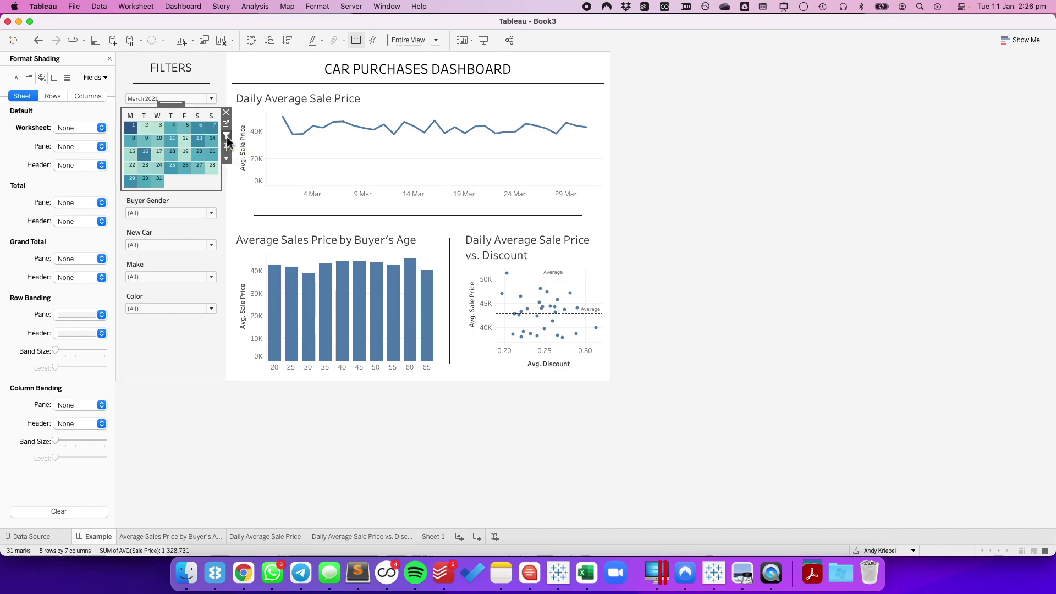
{"action": "left_click", "coordinate": [158, 179]}
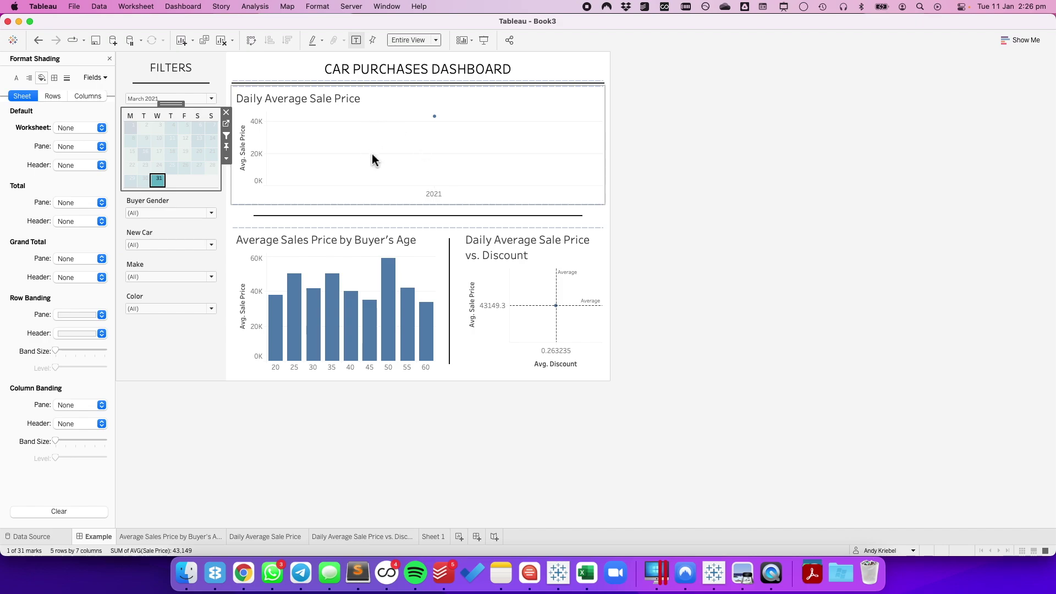
{"action": "mouse_move", "coordinate": [436, 118]}
{"action": "left_click", "coordinate": [161, 186]}
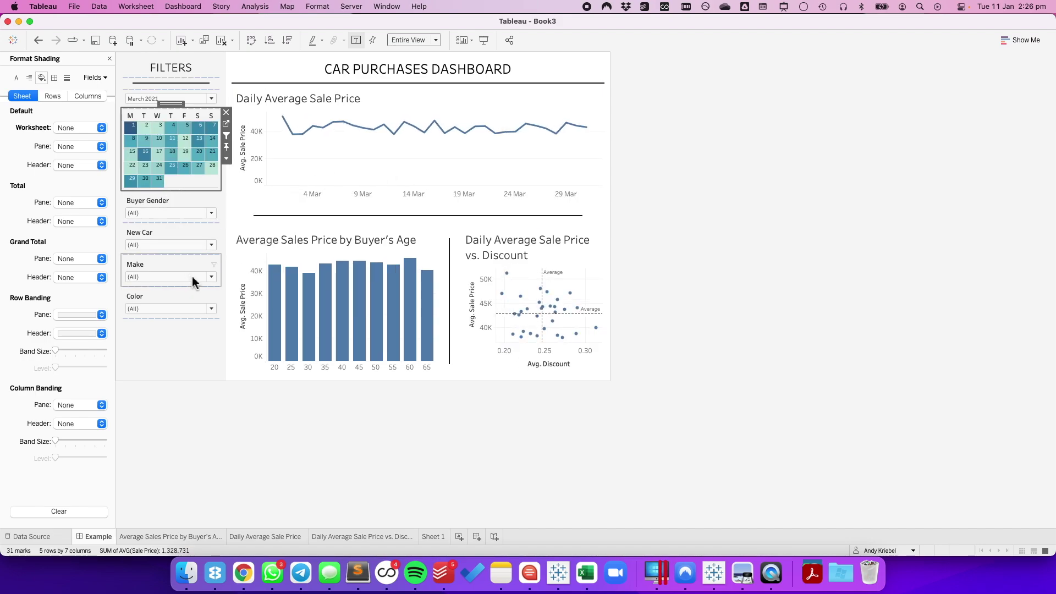
- Rename the calendar filter action to Calendar Filter, drop the Daily Average Sale Price target, then pick March 16
{"action": "left_click", "coordinate": [183, 6]}
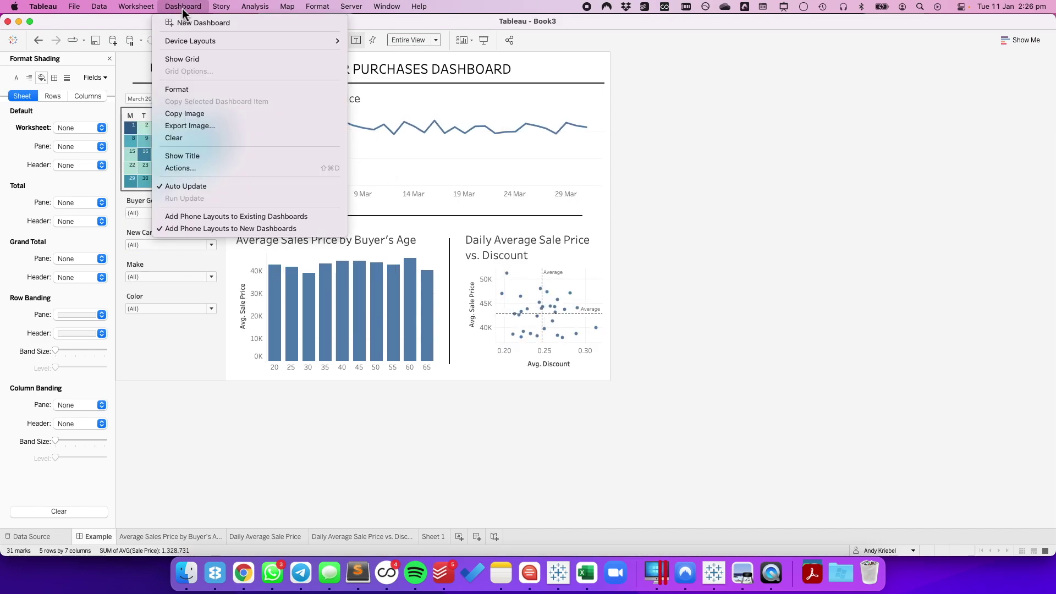
{"action": "left_click", "coordinate": [186, 170]}
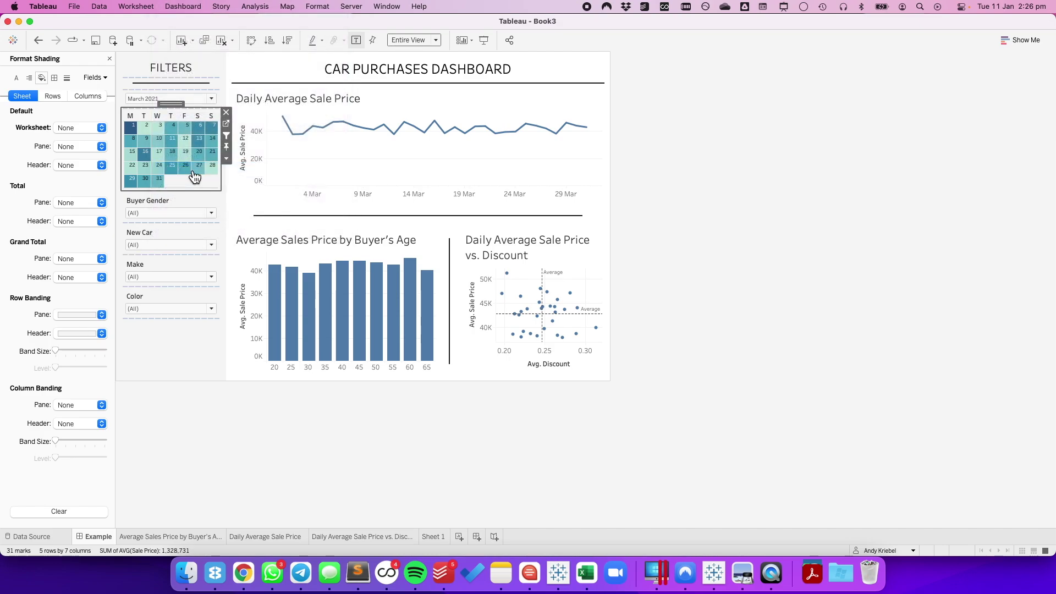
{"action": "left_click", "coordinate": [424, 288]}
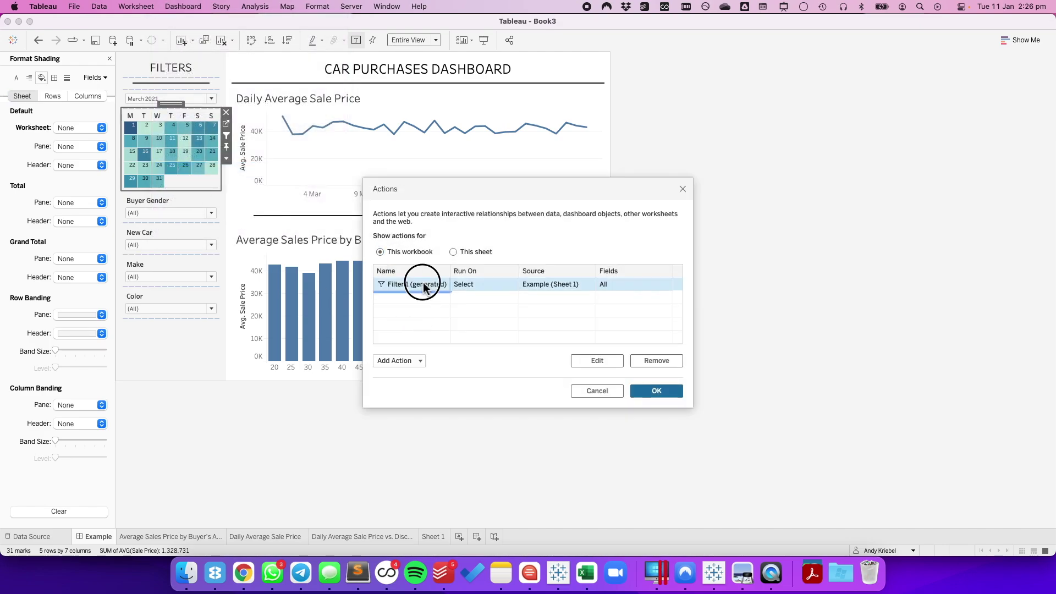
{"action": "left_click", "coordinate": [596, 362]}
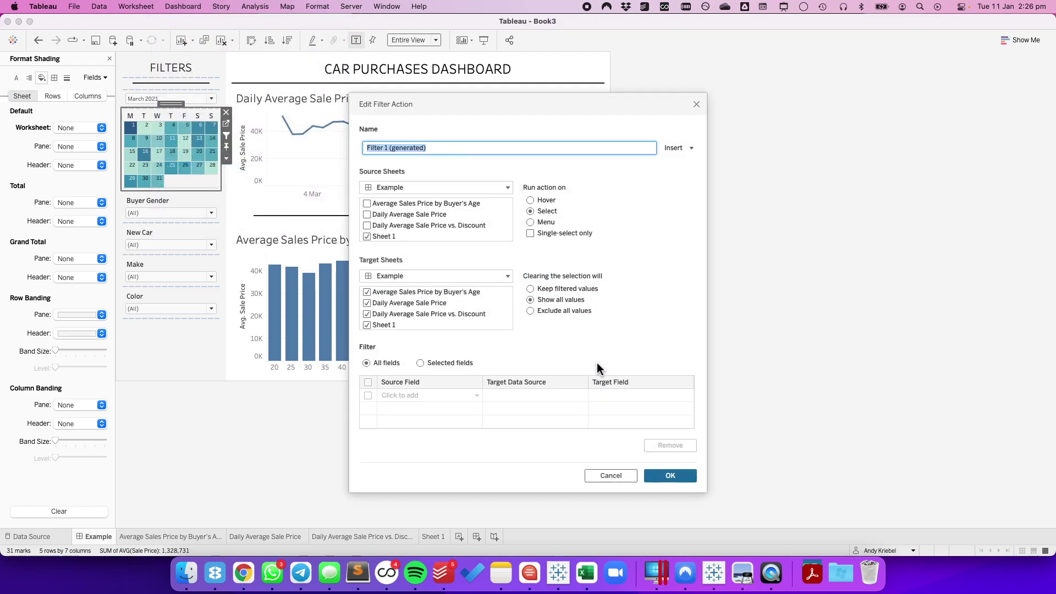
{"action": "type", "text": "Calendar Filter"}
{"action": "left_click", "coordinate": [367, 303]}
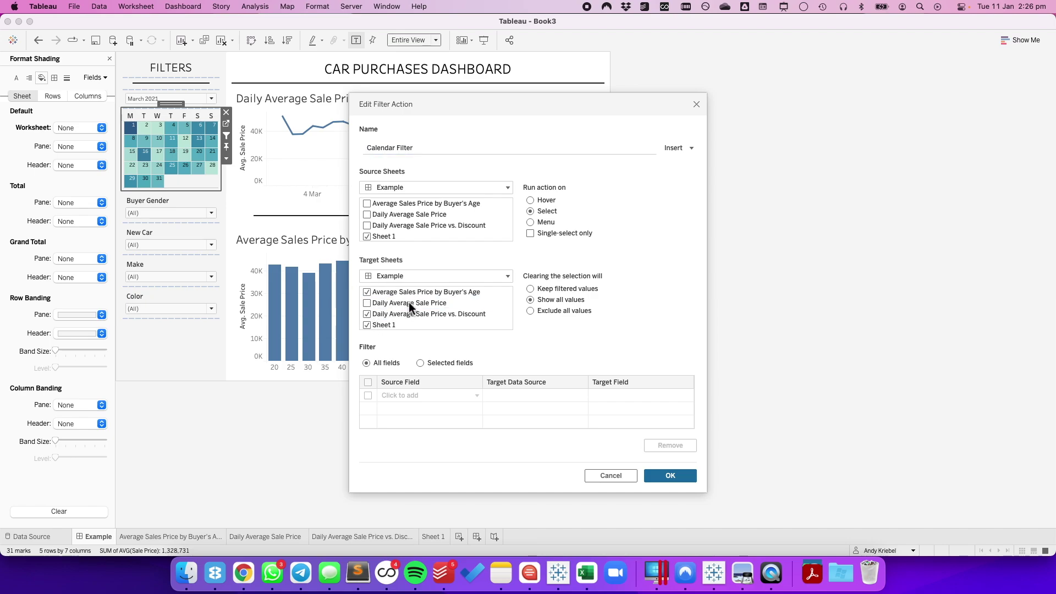
{"action": "left_click", "coordinate": [681, 477]}
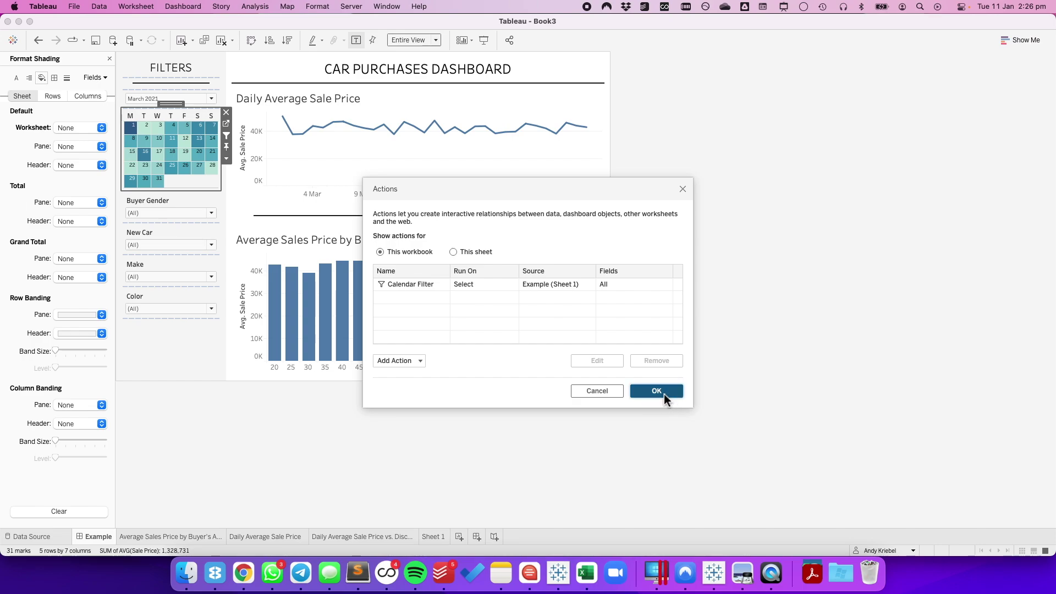
{"action": "left_click", "coordinate": [656, 391]}
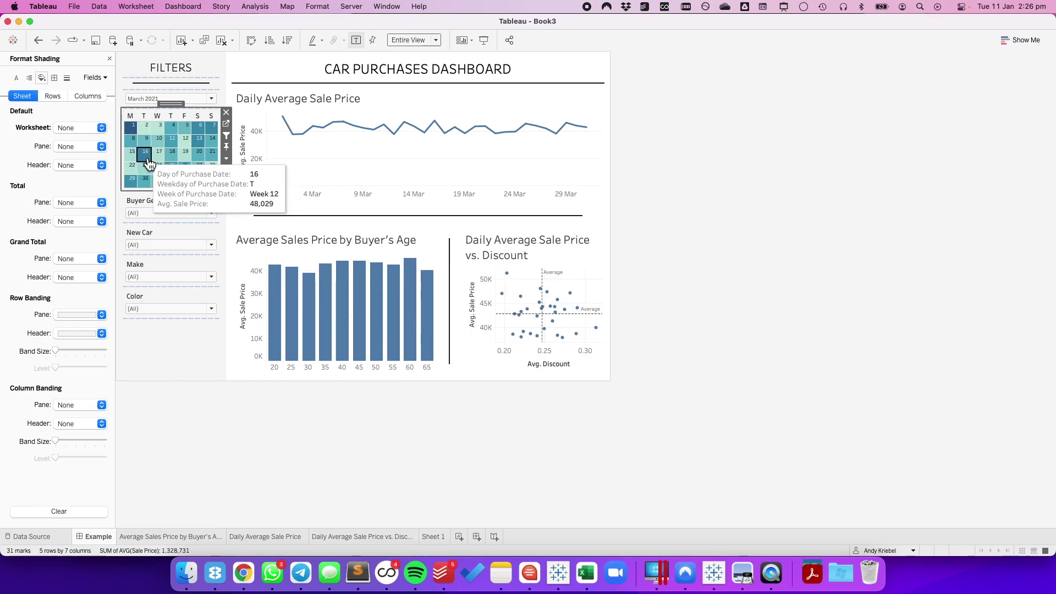
{"action": "left_click", "coordinate": [145, 154]}
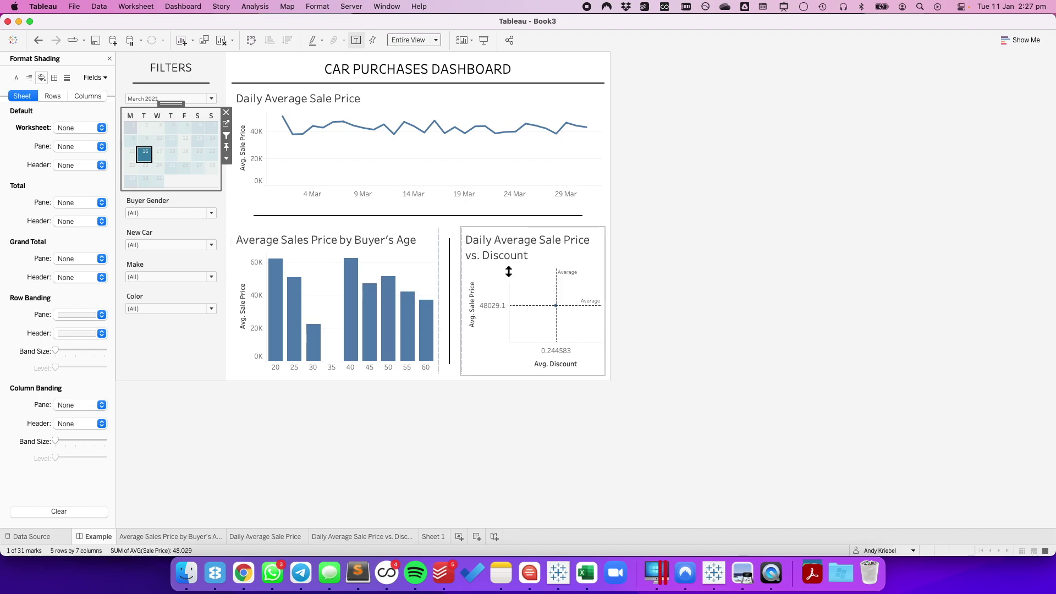
- Switch the calendar pick to March 31, then clear the selection to show all March data
{"action": "left_click", "coordinate": [163, 186]}
{"action": "left_click", "coordinate": [215, 417]}
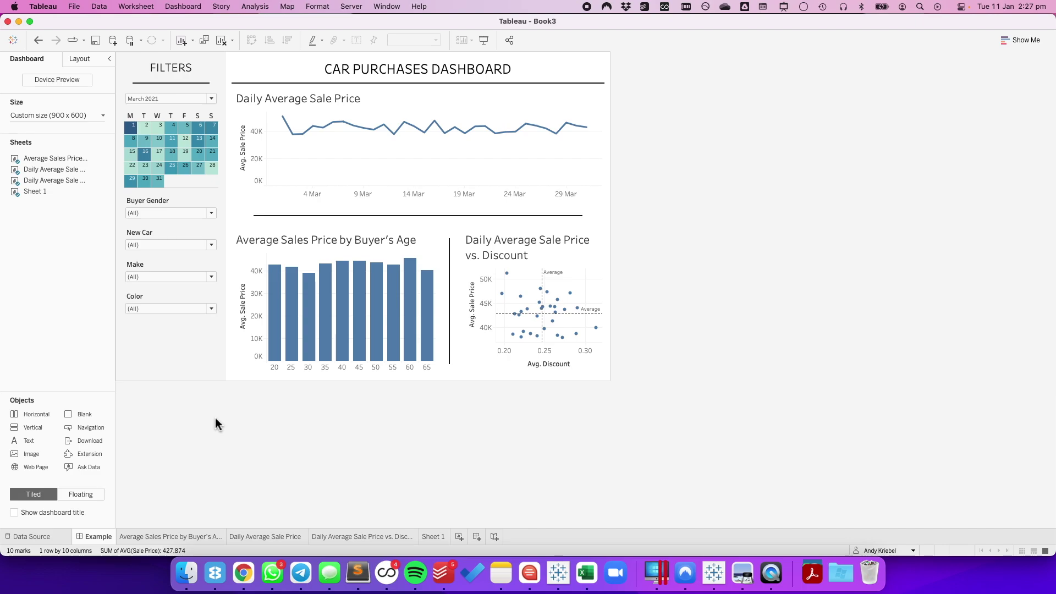